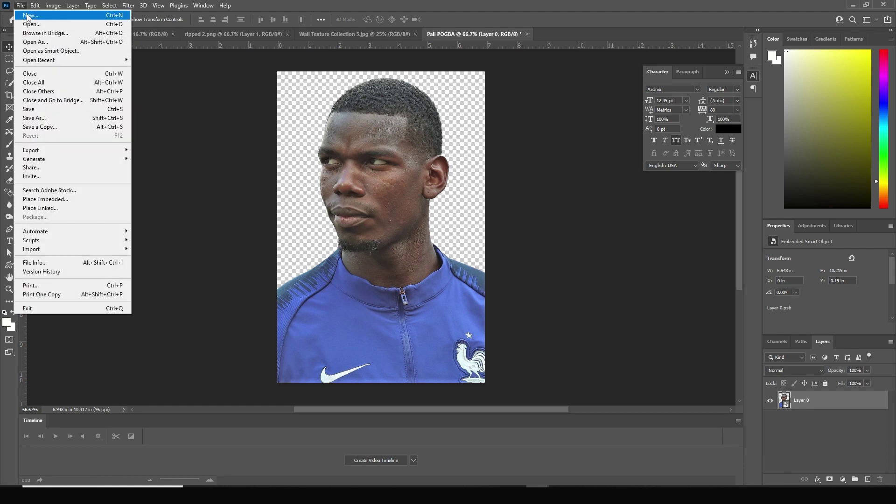
- Create a new blank document measuring 4 x 5 in at 300 ppi
left_click(29, 16)
left_click(430, 181)
left_click(725, 370)
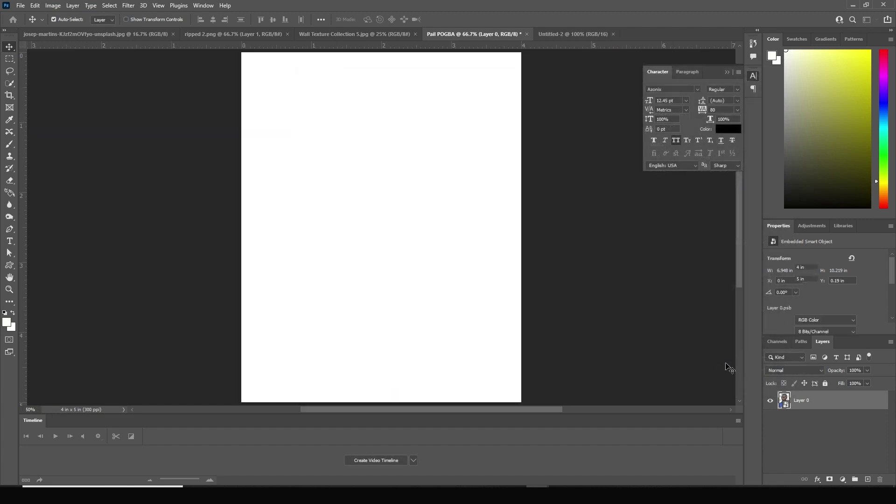
- Copy the cut-out footballer portrait into the new blank document, accepting the different bit depth
left_click(472, 31)
left_click_drag(395, 182, 385, 238)
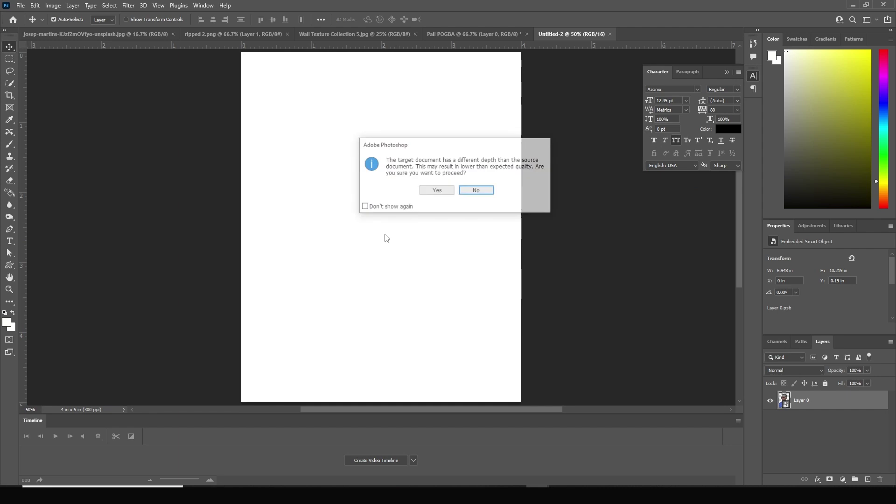
left_click(437, 190)
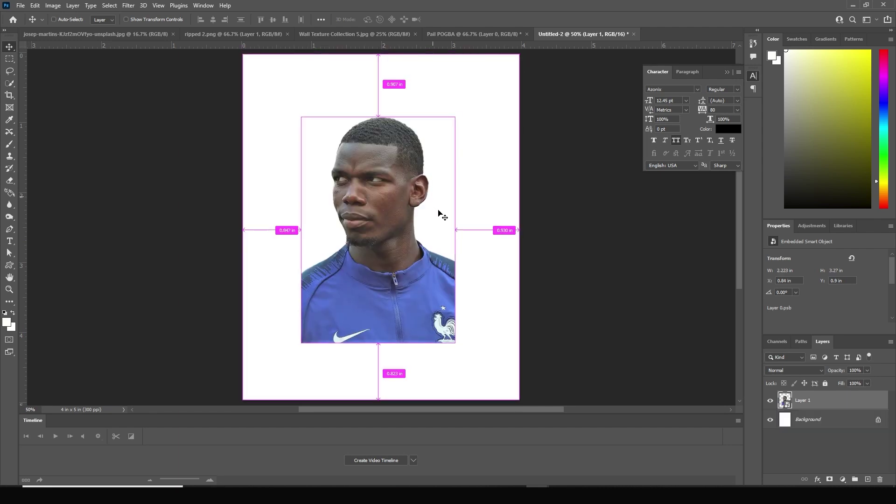
- Enlarge the portrait to about 4.06 in wide so it spans the canvas, with the head slightly below the upper edge
key("ctrl+minus")
key("ctrl+t")
left_click_drag(430, 305, 477, 404)
left_click_drag(456, 374, 457, 386)
key("Return")
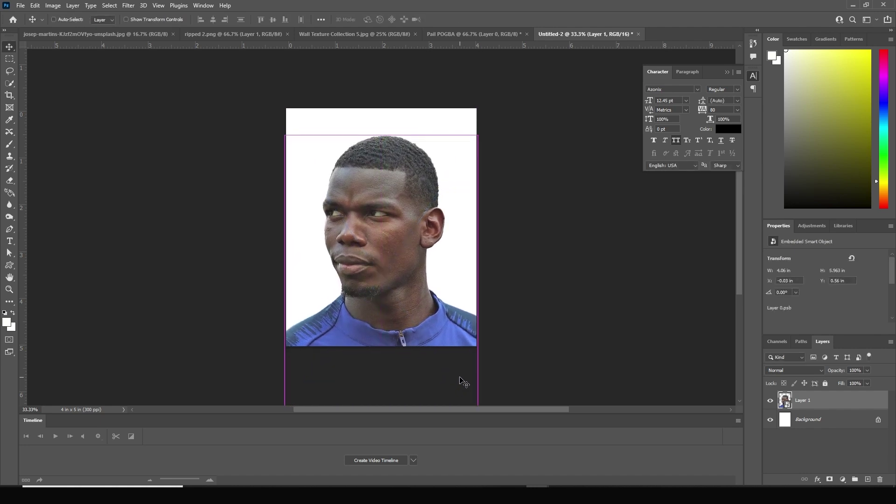
key("ctrl+plus")
key("ctrl+minus")
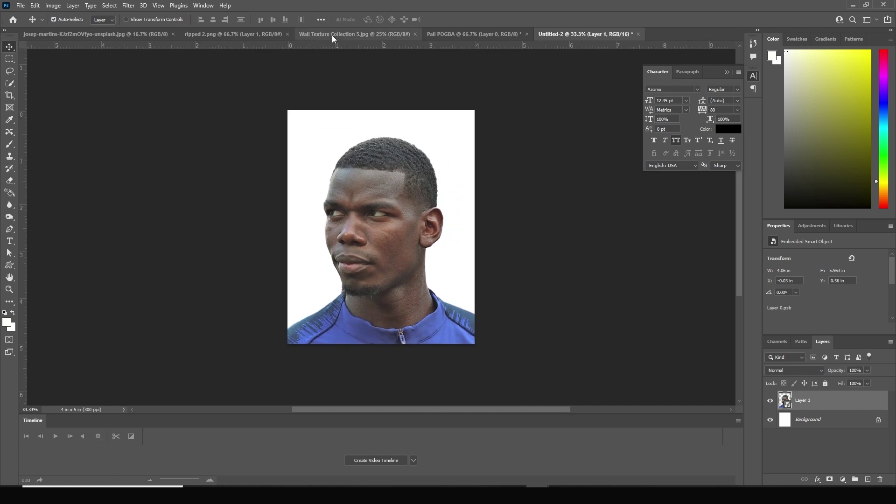
- Copy the peeling teal wall photo into the portrait document and place its layer beneath the portrait
left_click(354, 34)
left_click(251, 36)
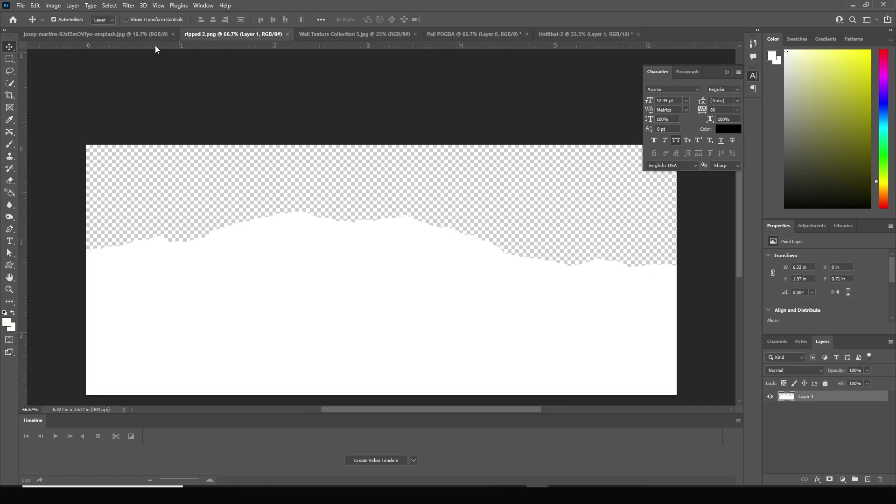
left_click(143, 34)
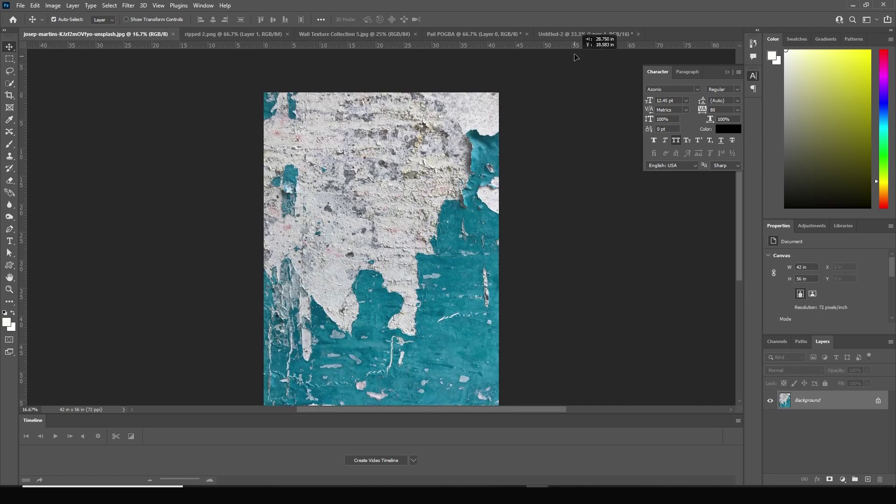
left_click(585, 34)
left_click_drag(416, 199, 417, 200)
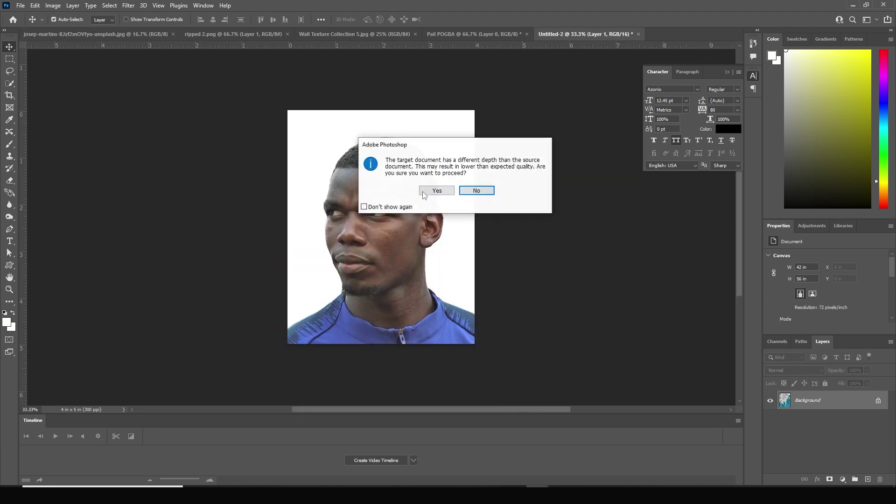
left_click(437, 191)
left_click_drag(802, 407, 809, 425)
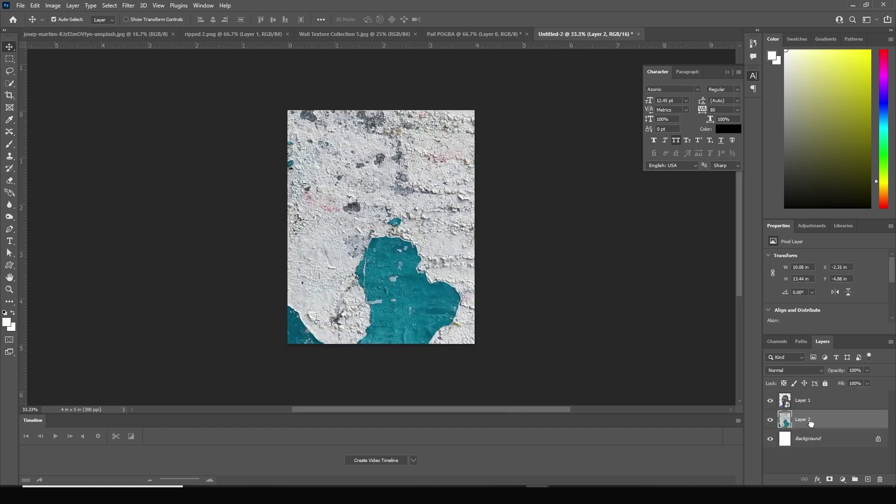
- Scale down and reposition the wall texture so it covers the whole canvas behind the portrait
key("ctrl+minus")
key("ctrl+minus")
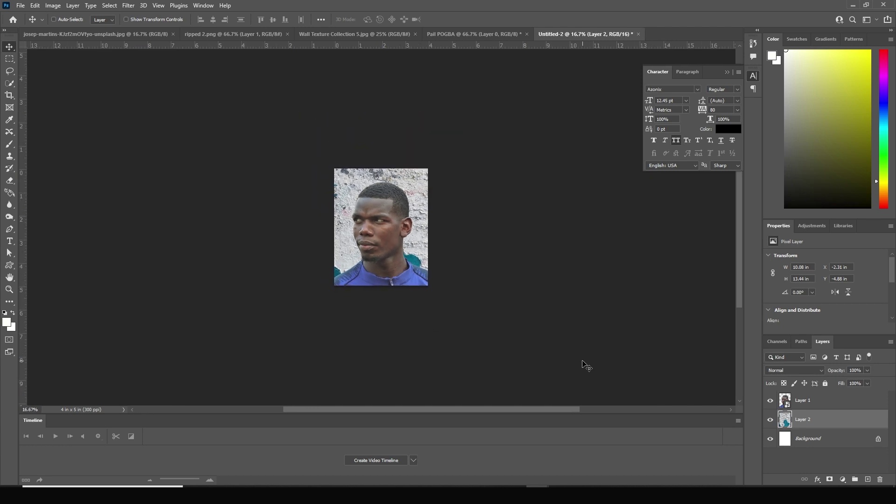
key("ctrl+t")
left_click_drag(522, 369, 460, 304)
left_click_drag(428, 273, 418, 290)
key("Return")
key("ctrl+plus")
key("ctrl+plus")
- Add a Hue/Saturation adjustment above the portrait with Saturation -100 and clip it to the portrait layer
left_click(791, 402)
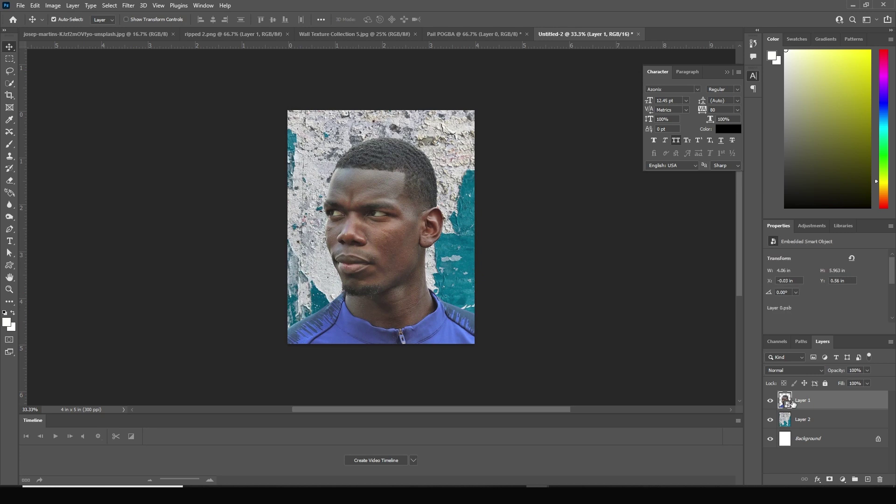
left_click(842, 480)
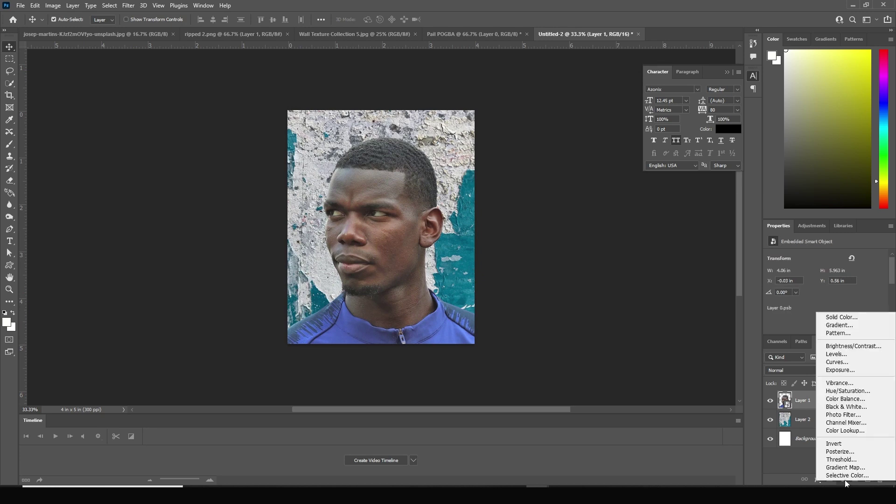
left_click(840, 390)
left_click_drag(781, 309, 762, 309)
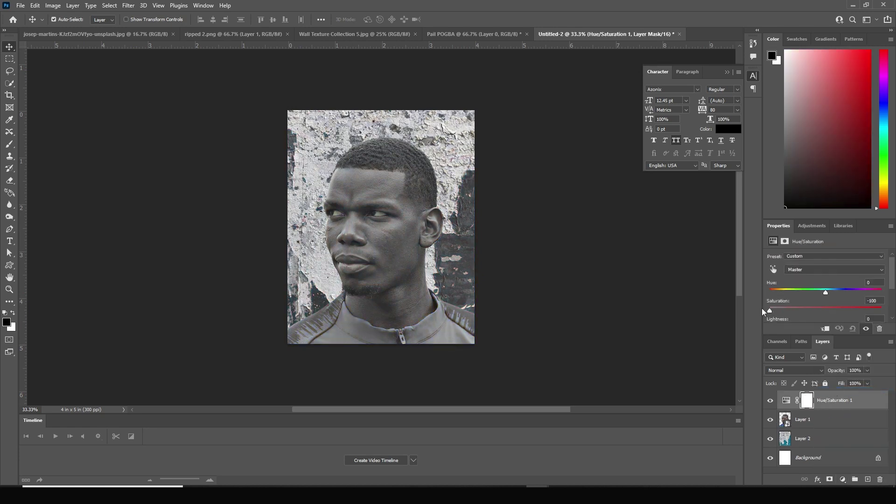
left_click(825, 329)
left_click(792, 400)
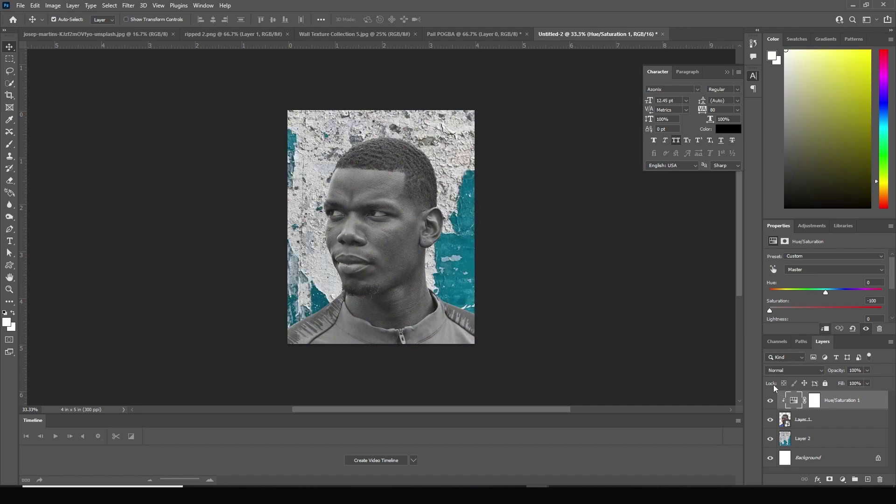
- Apply a Camera Raw Filter to the portrait with Highlights -100, Shadows +51, Texture +76, Clarity +100 and Dehaze +6
left_click(790, 422)
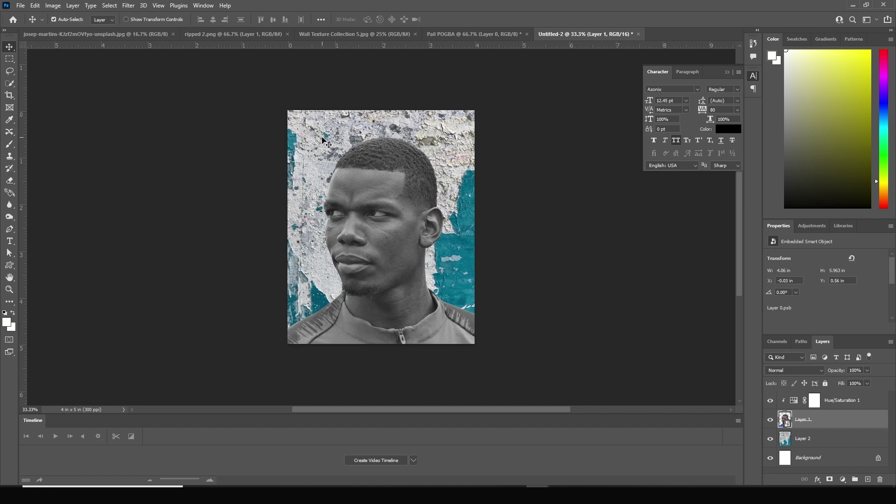
left_click(128, 5)
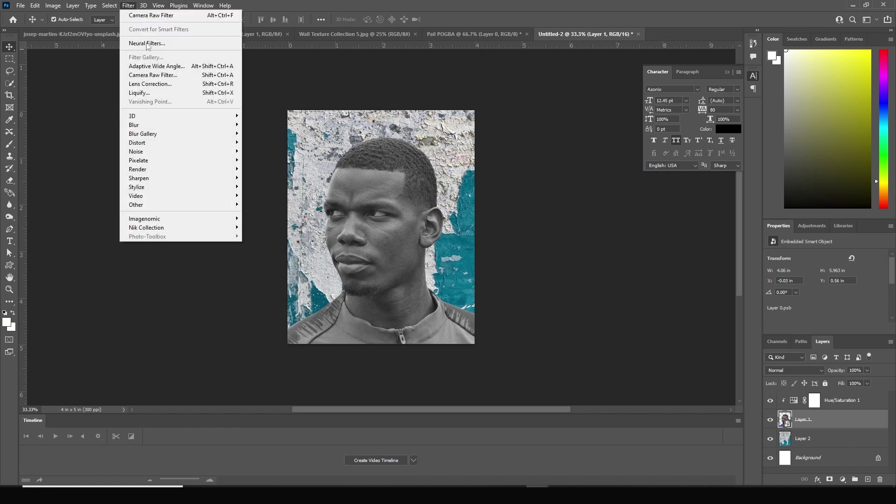
left_click(166, 76)
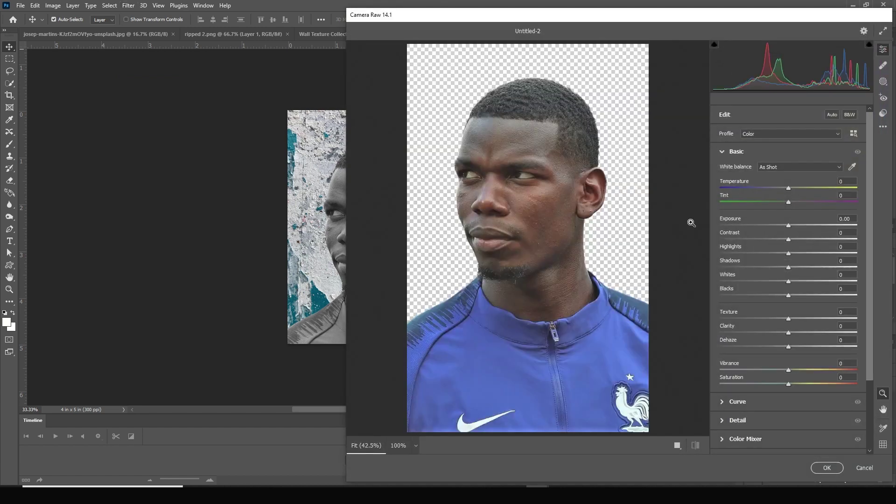
left_click_drag(747, 250, 695, 254)
left_click_drag(788, 268, 823, 267)
left_click_drag(787, 333, 869, 336)
left_click_drag(804, 320, 831, 320)
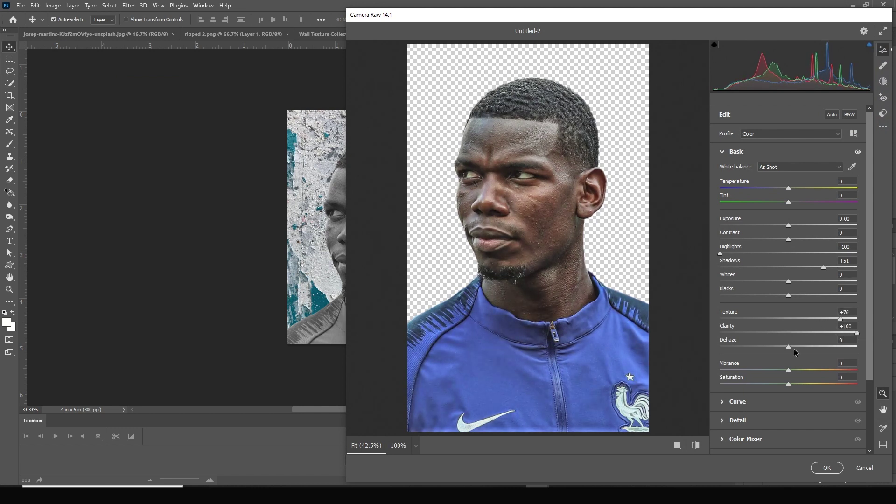
left_click_drag(788, 347, 791, 347)
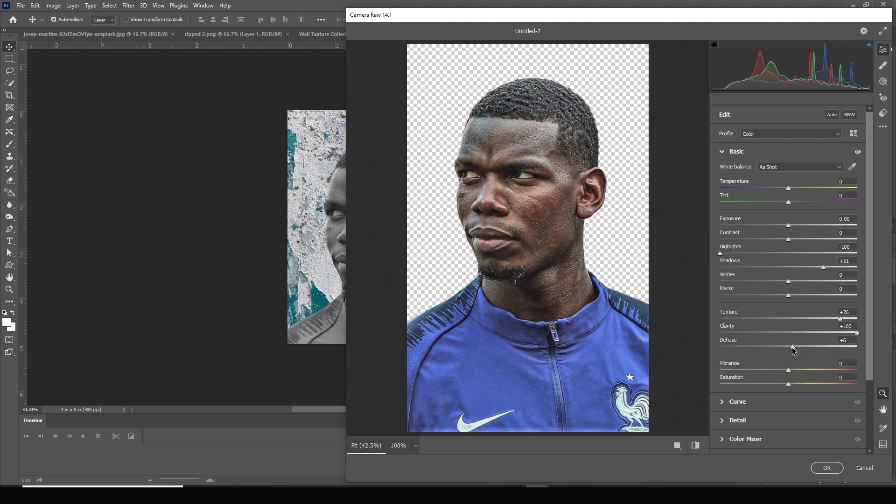
left_click(828, 467)
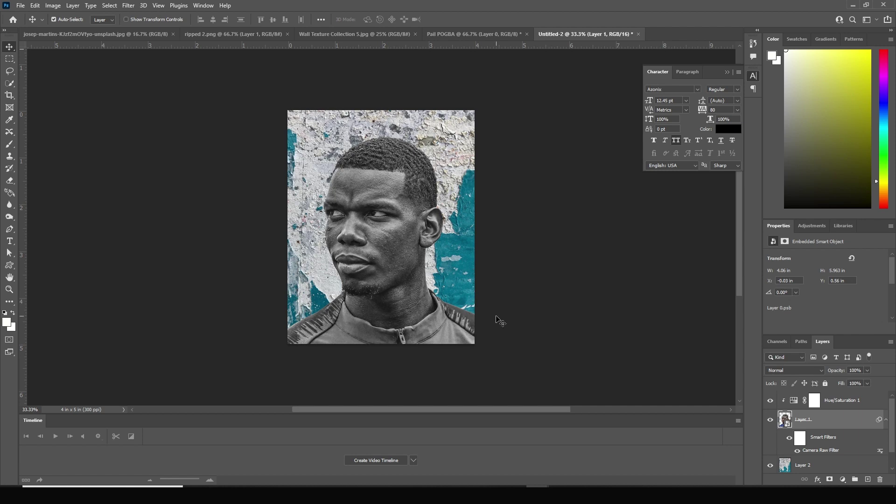
- Copy the torn paper shape from ripped 2.png into the portrait document, accepting the different bit depth
left_click(254, 36)
left_click_drag(385, 226, 426, 271)
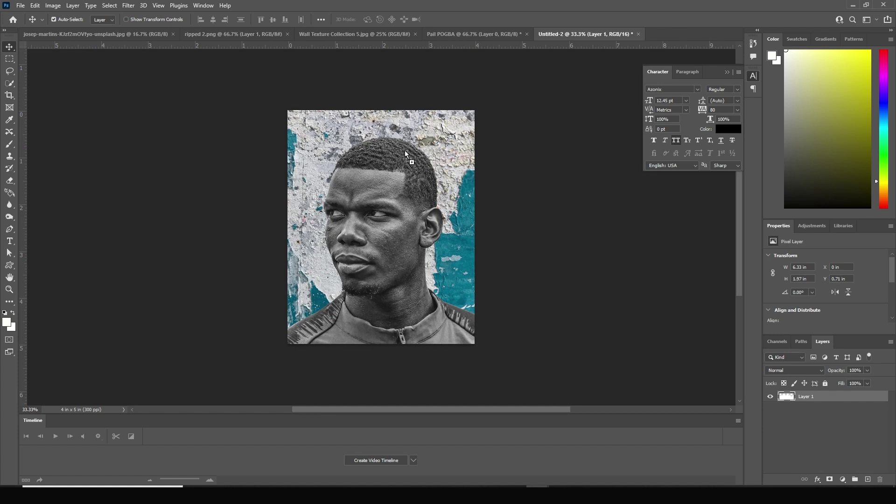
left_click_drag(396, 160, 397, 159)
left_click(474, 190)
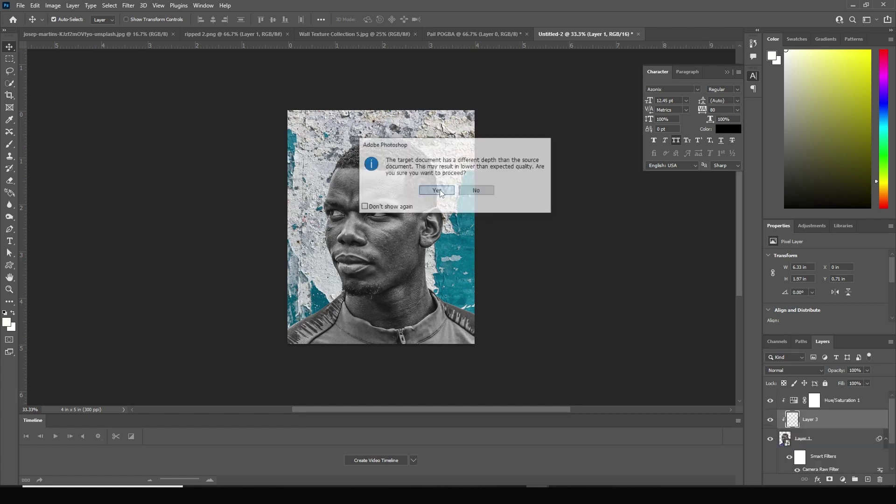
- Move the torn paper layer above the Hue/Saturation adjustment and release its clipping mask
left_click_drag(811, 421, 817, 398)
right_click(840, 401)
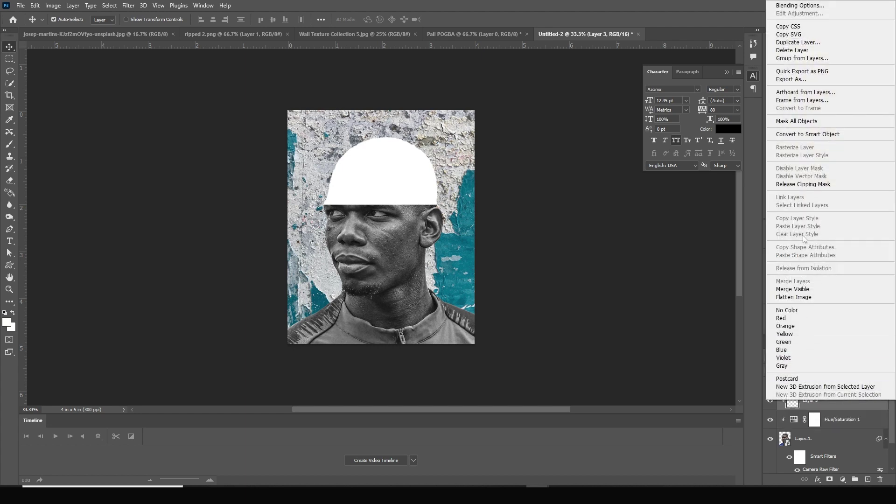
left_click(822, 185)
- Rotate the torn paper by about 169° and position it across the canvas's upper edge with the ripped side facing down
left_click_drag(476, 243, 493, 249)
key("ctrl+t")
left_click_drag(530, 110, 292, 182)
left_click_drag(577, 205, 600, 128)
left_click_drag(404, 147, 403, 114)
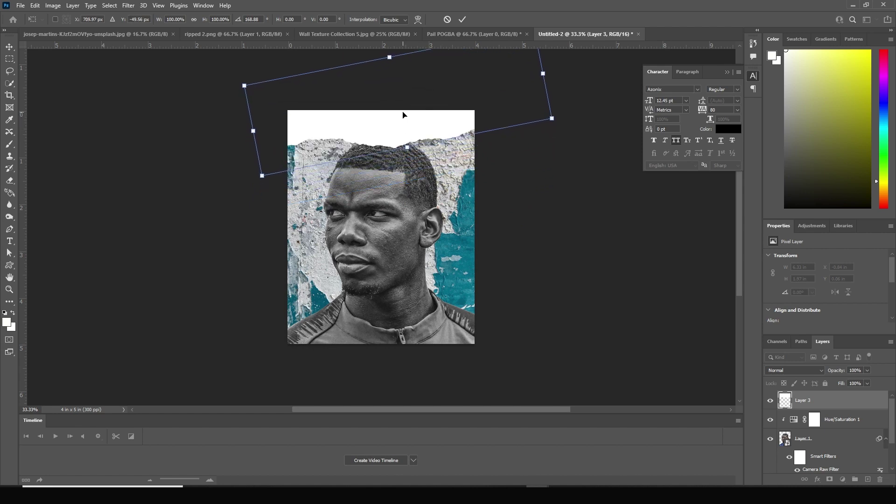
key("Return")
- Give the torn paper layer a Color Overlay in dark grey 292929
left_click(817, 480)
left_click(835, 442)
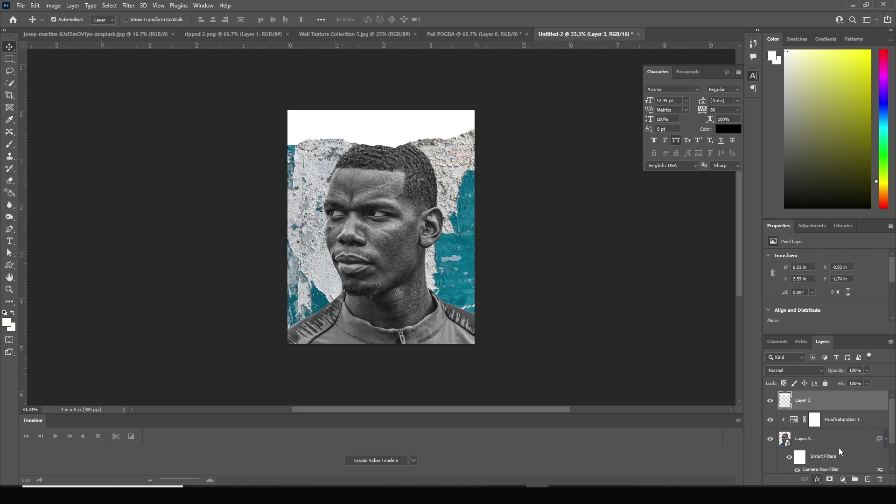
left_click(749, 79)
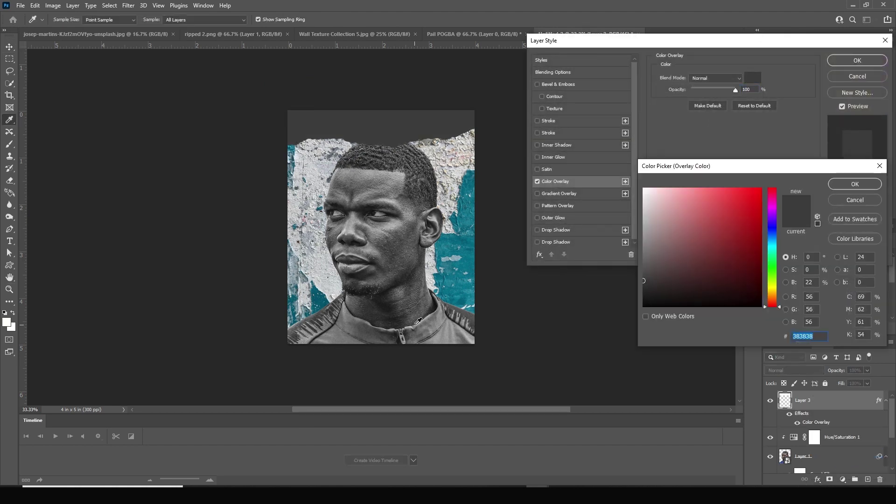
left_click(450, 309)
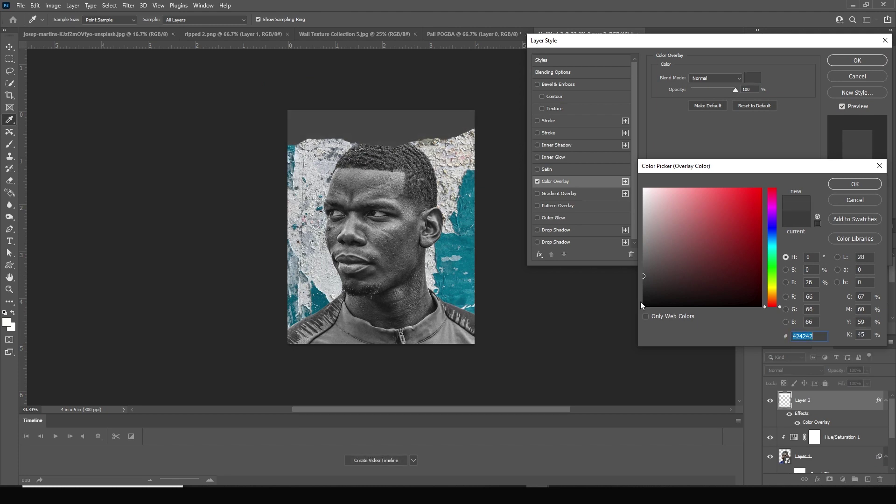
left_click_drag(645, 282, 643, 287)
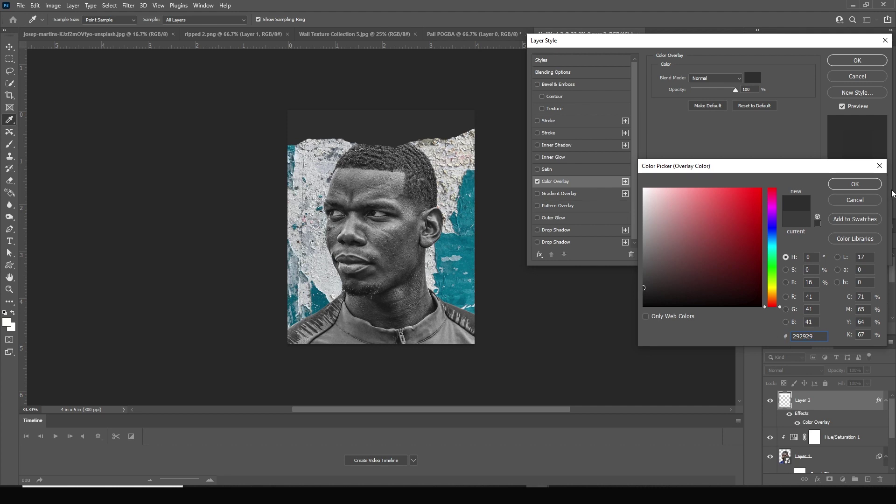
left_click(842, 184)
left_click(852, 61)
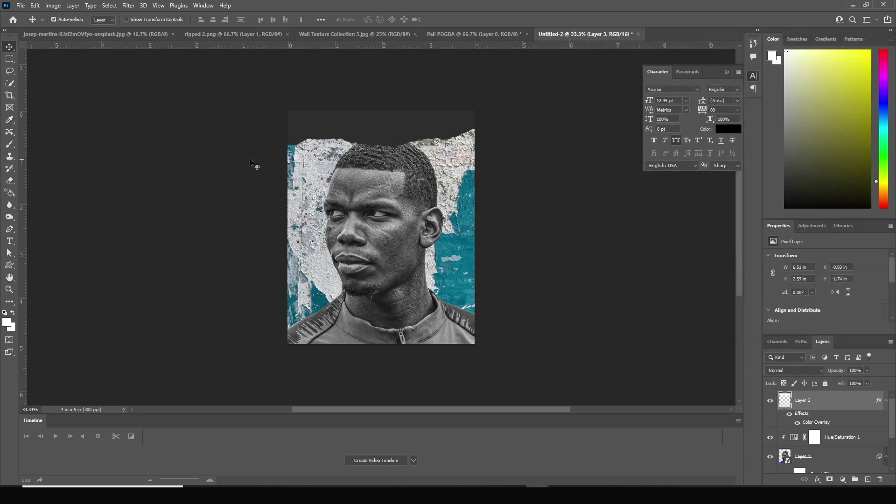
- Add the text POGBA near the forehead in the Azonix font at 12.45 pt
left_click(10, 241)
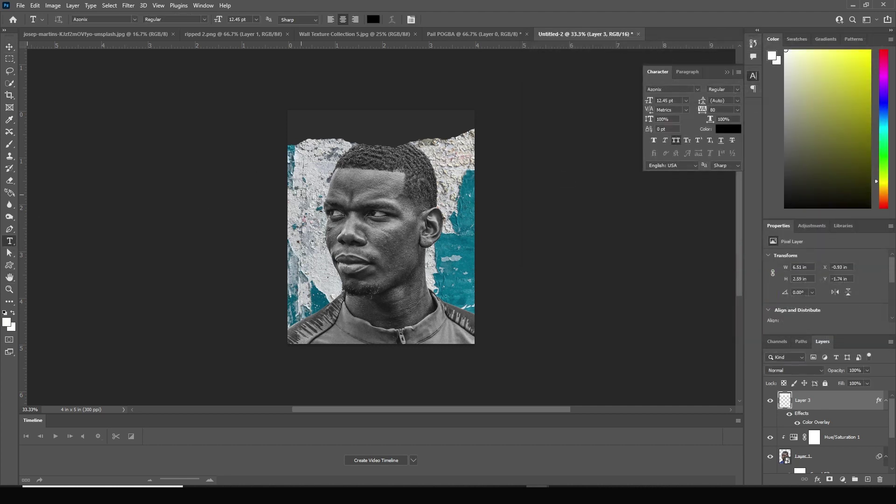
left_click(341, 161)
type("POGBA")
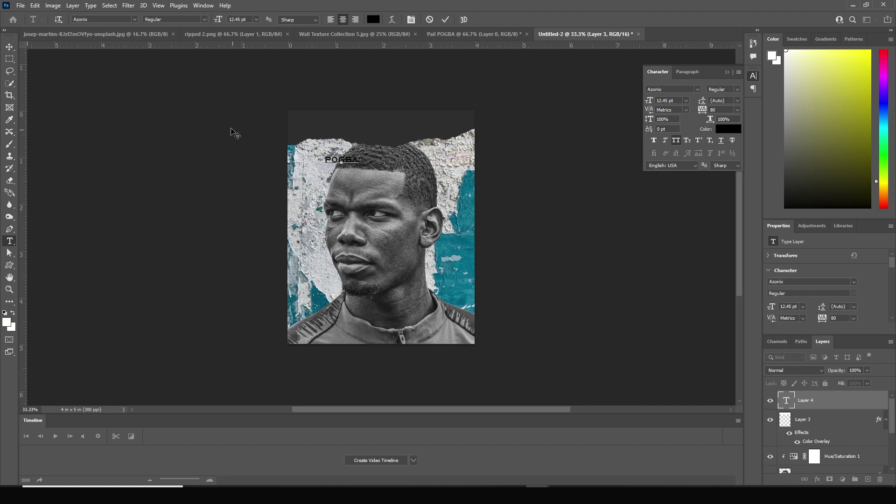
- Recolour the POGBA text to the dark grey of the torn paper strip
double_click(789, 407)
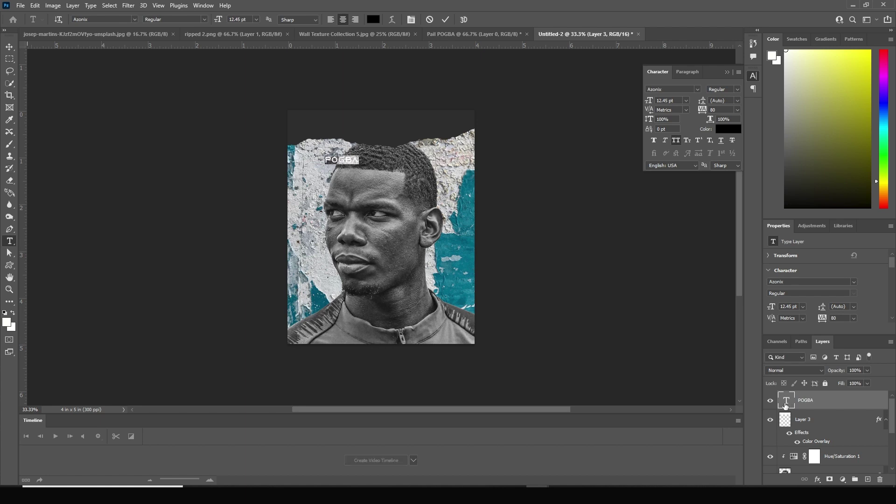
left_click(721, 131)
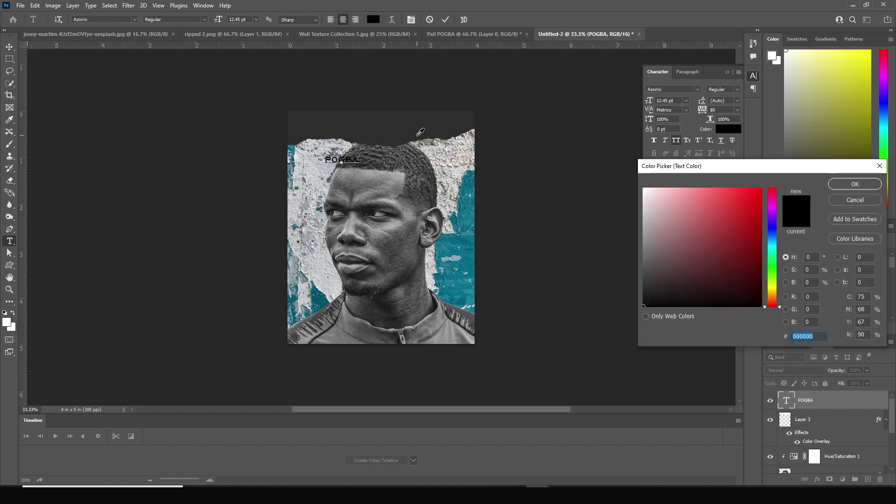
type("ffffff")
left_click(848, 186)
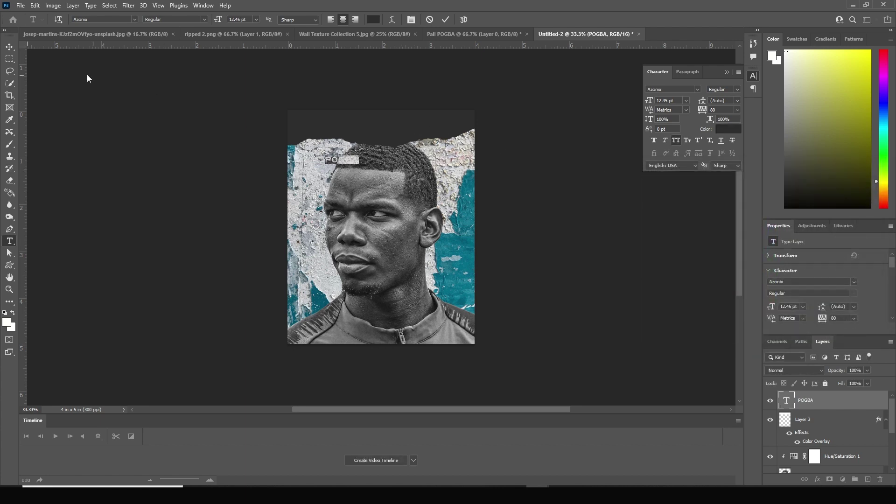
- Enlarge the POGBA text to about 61.37 pt across the canvas width and move its layer between the portrait and the wall texture
key("ctrl+t")
left_click_drag(364, 166, 437, 175)
key("Return")
left_click_drag(788, 401, 802, 436)
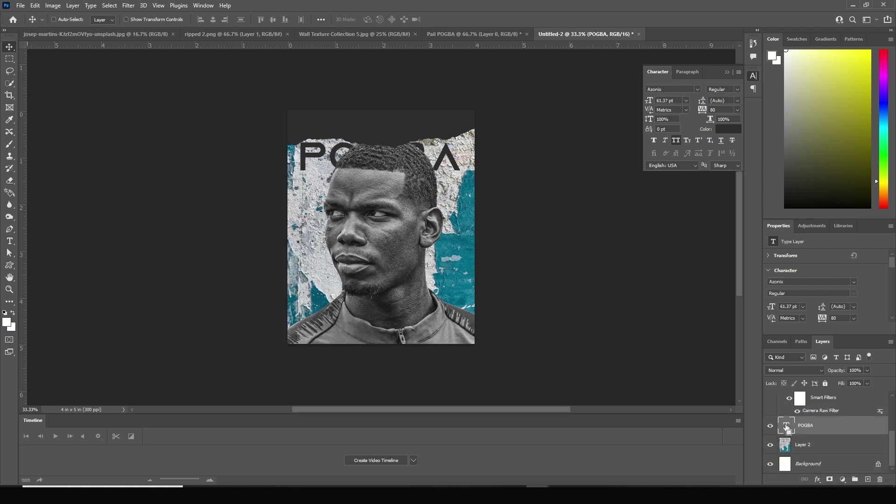
- Duplicate the POGBA text layer and move the copy above the portrait's Hue/Saturation adjustment
left_click_drag(788, 429, 788, 429)
scroll(864, 437, "up", 2)
left_click_drag(783, 467, 802, 423)
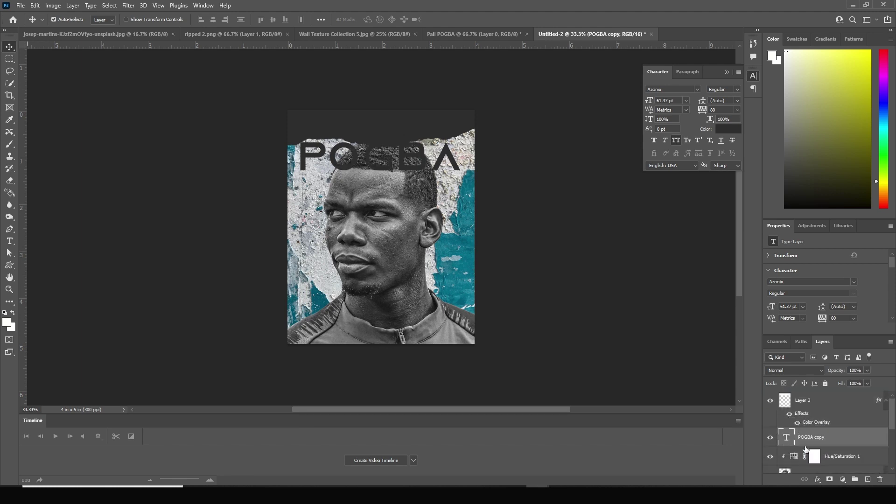
- Give the POGBA copy a 3 px inside stroke in off-white f3f3f3 and reduce its fill to 0%
left_click(817, 479)
left_click(832, 417)
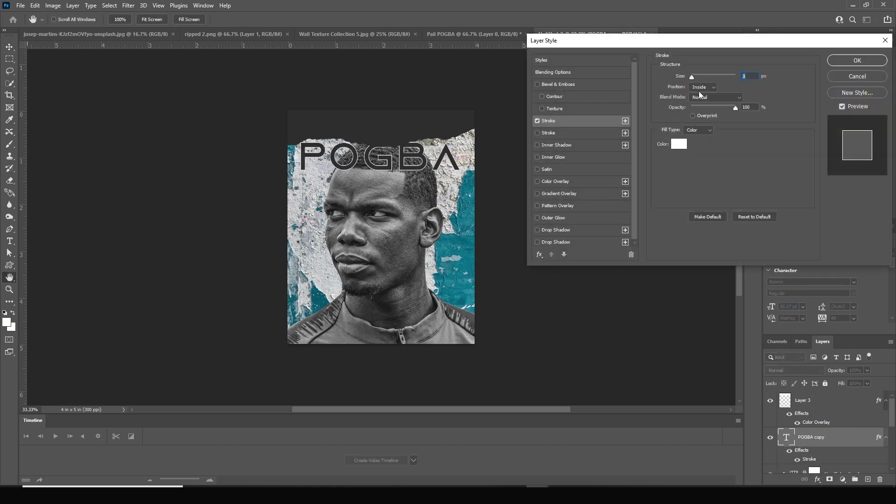
left_click(679, 144)
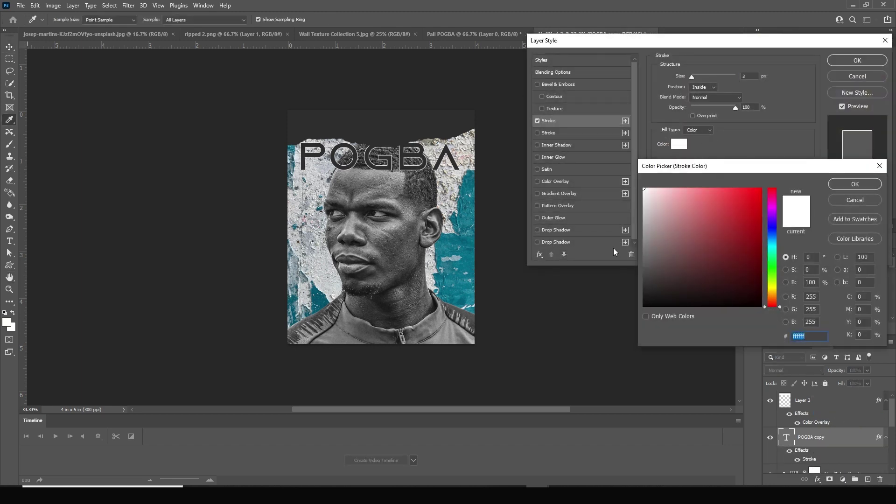
left_click_drag(648, 207, 642, 192)
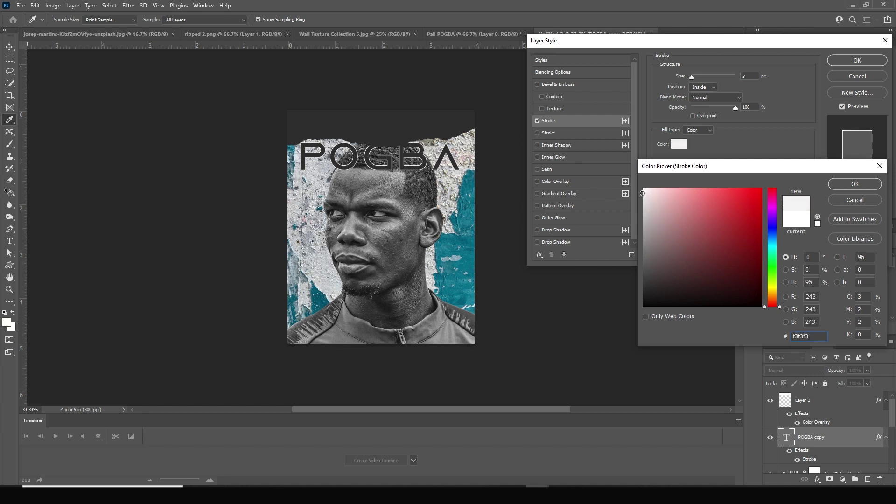
left_click(838, 186)
key("Return")
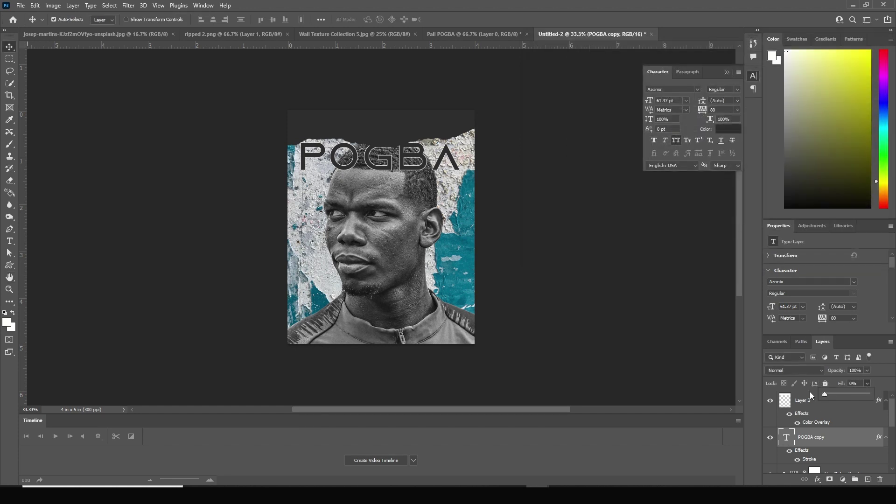
- Rasterize the outlined POGBA copy and convert it to a smart object
left_click(825, 439)
right_click(840, 438)
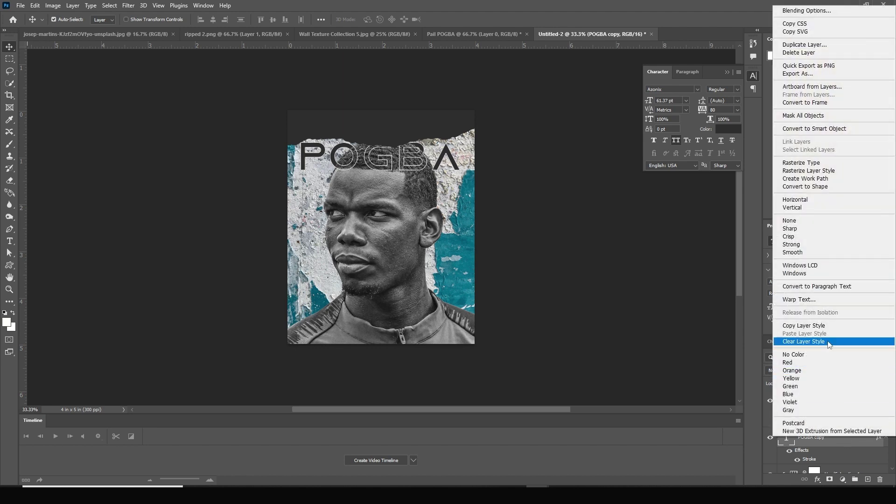
left_click(803, 165)
right_click(841, 442)
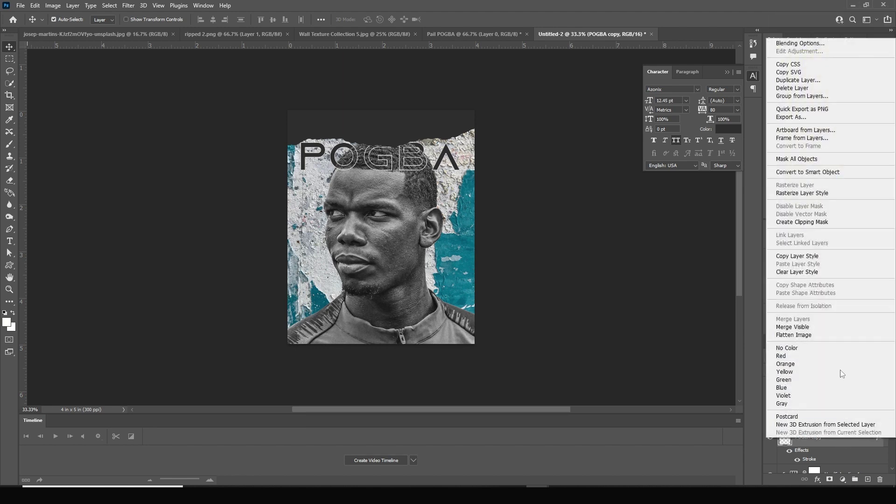
left_click(807, 172)
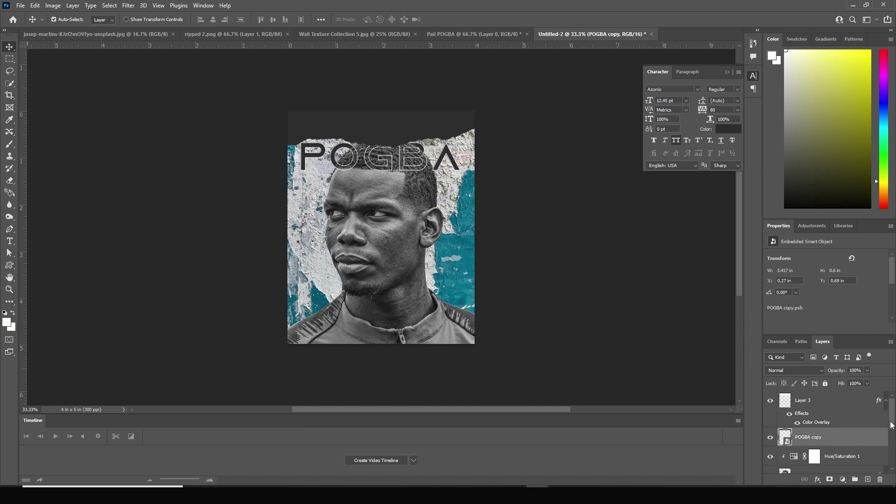
- Add a layer mask to the outlined POGBA copy and brush away the outline outside the footballer's head
left_click(830, 479)
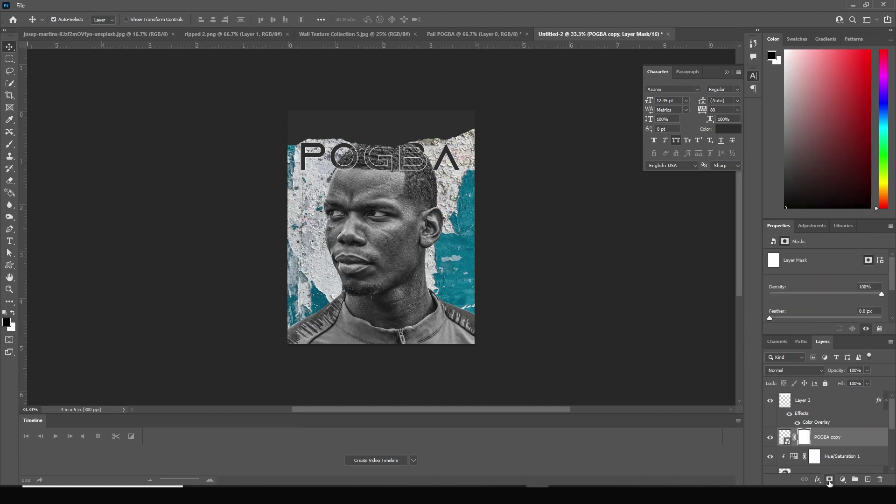
key("b")
left_click_drag(506, 122, 504, 118)
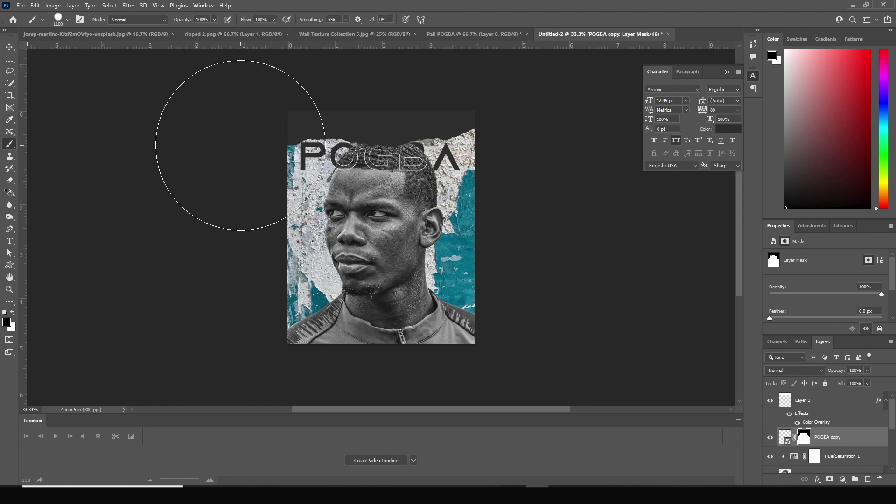
key("ctrl+2")
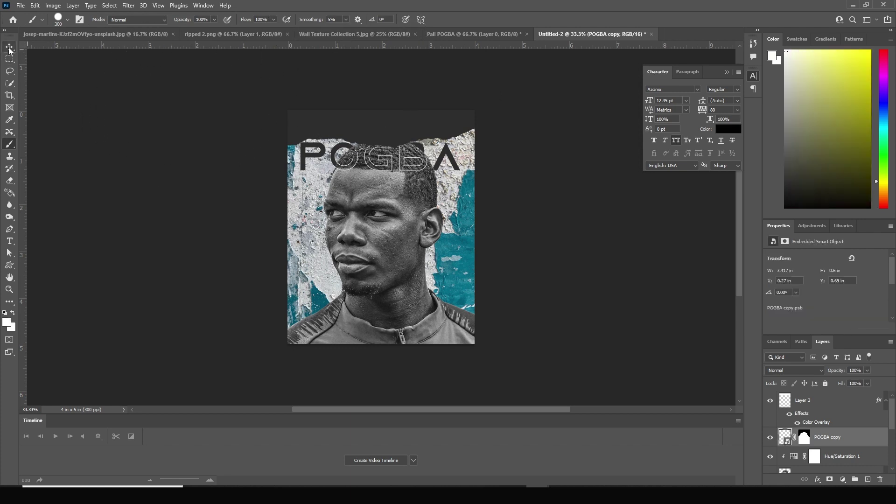
left_click(9, 47)
- Add a centred lorem ipsum paragraph across the jacket near the poster's lower edge at 5 pt in Azonix
left_click(10, 241)
left_click_drag(313, 326, 451, 340)
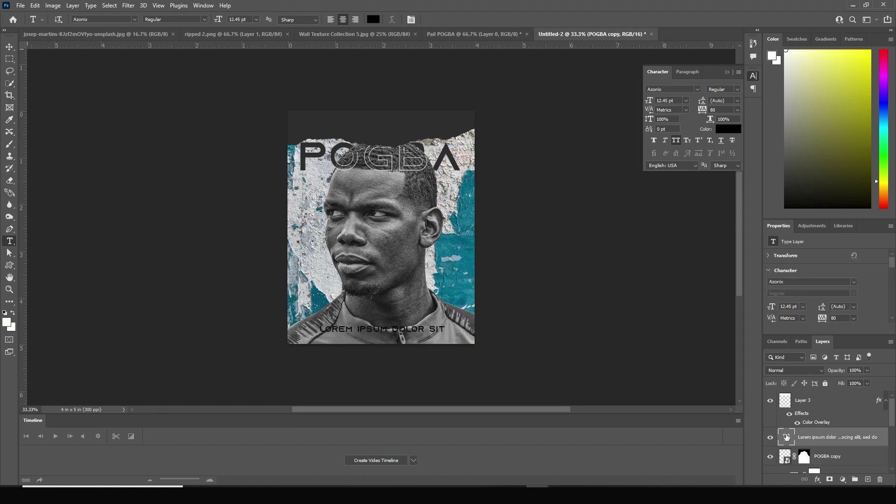
key("Down")
key("Down")
key("Down")
key("Down")
key("Down")
key("Down")
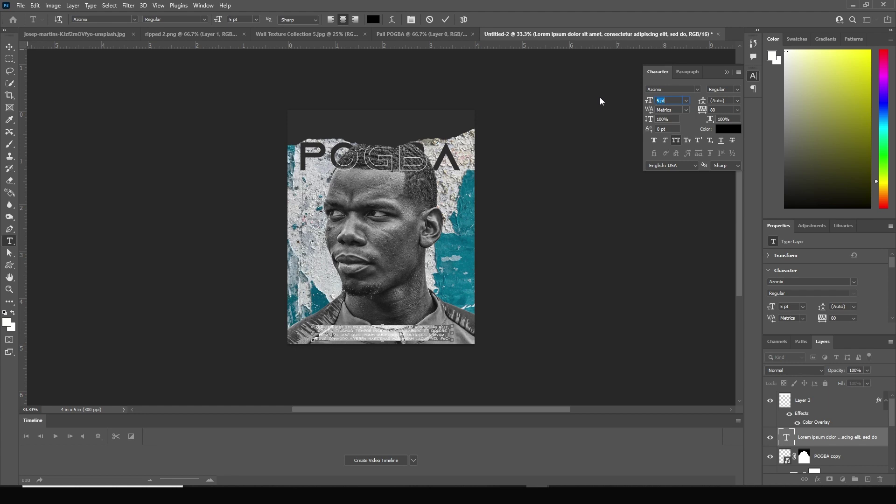
- Set the lorem ipsum paragraph's tracking to 20 and nudge the text block slightly sideways
left_click(718, 110)
key("Down")
key("Down")
key("Down")
key("Down")
key("Down")
key("Down")
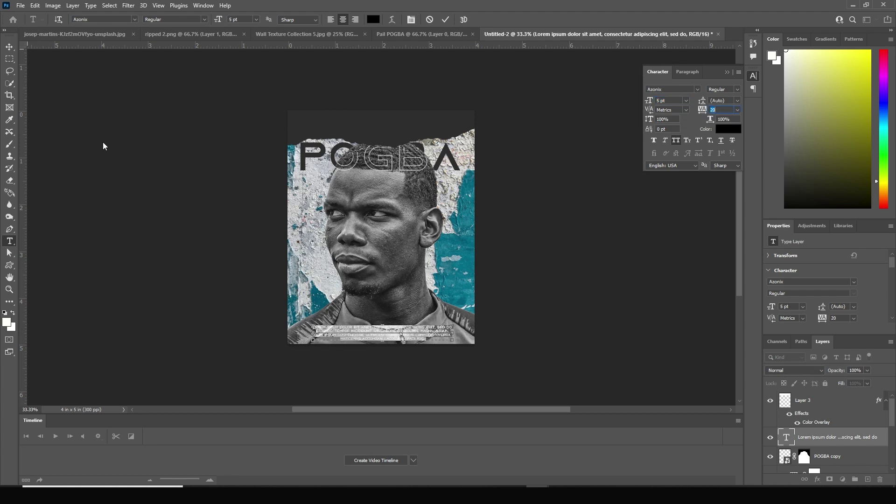
key("ctrl+Return")
key("v")
left_click_drag(433, 335, 429, 334)
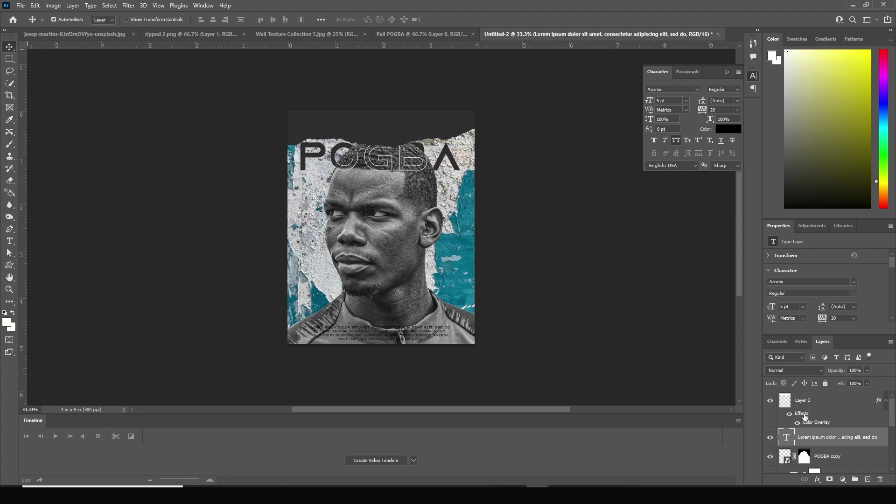
- Bring the white cracked texture from Wall Texture Collection 5.jpg into the poster and move it to the top of the layer stack
left_click_drag(892, 425, 891, 432)
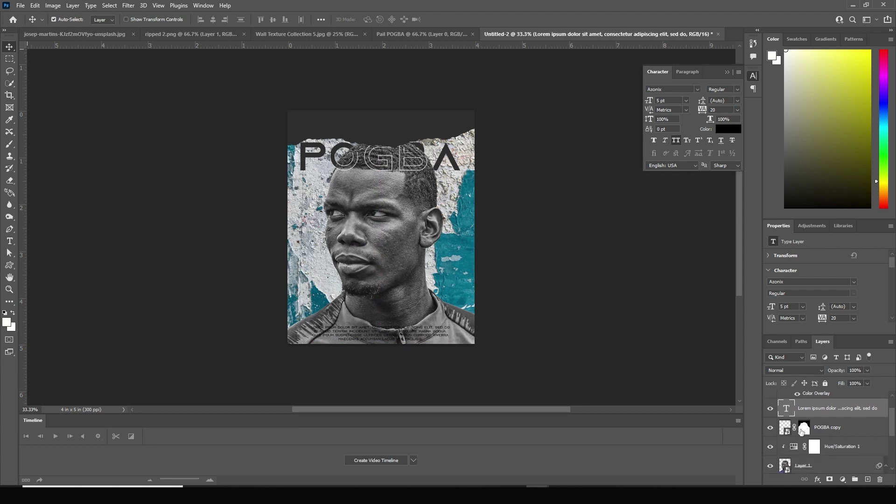
left_click(785, 428)
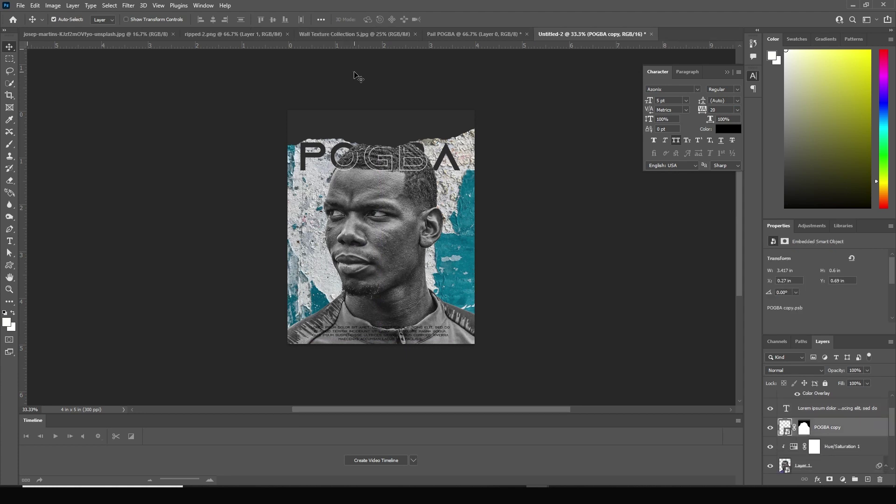
left_click(231, 32)
left_click(116, 31)
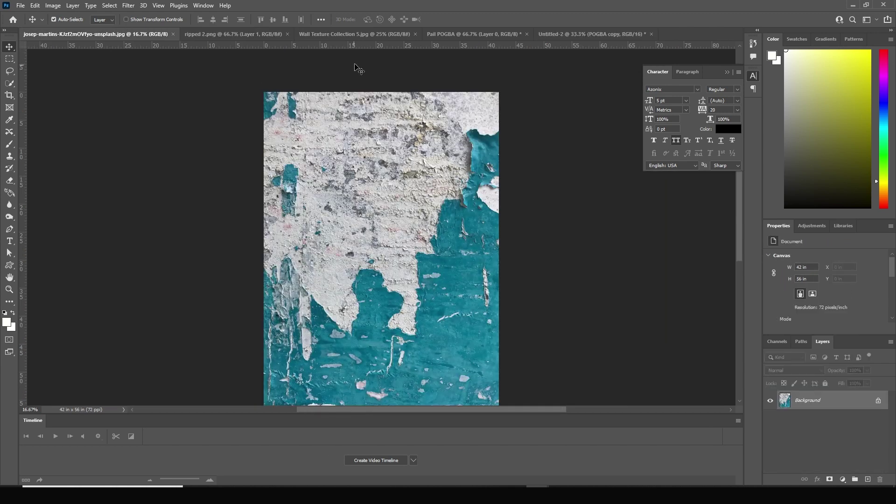
left_click(356, 34)
scroll(582, 74, "up", 3)
left_click_drag(575, 40, 403, 231)
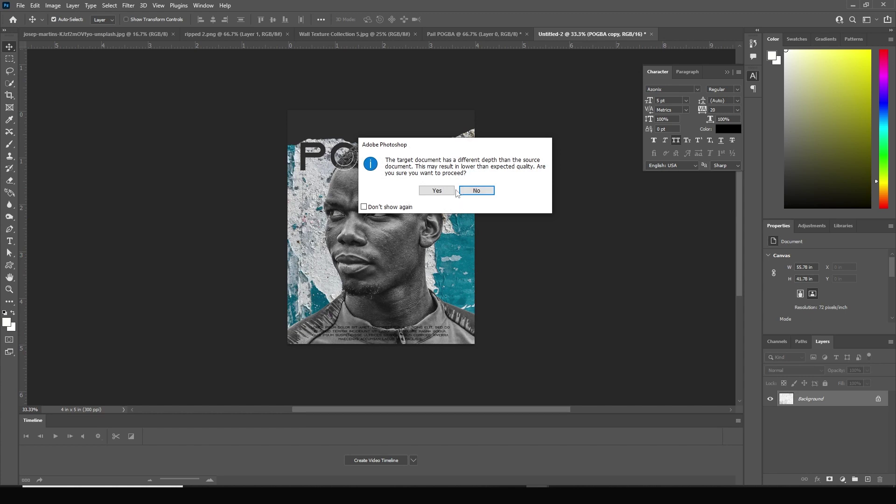
left_click(437, 191)
left_click_drag(812, 387, 796, 404)
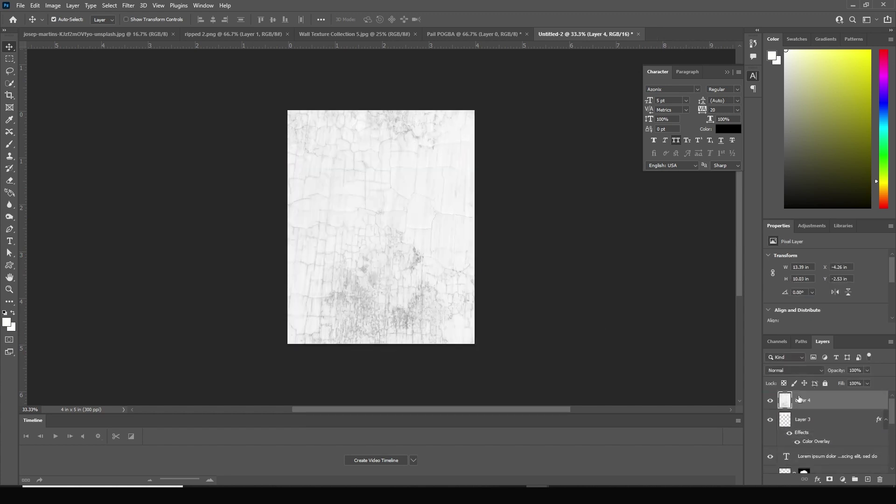
- Set the cracked texture layer's blend mode to Multiply and scale it down to 58.72%
left_click(798, 370)
left_click(784, 286)
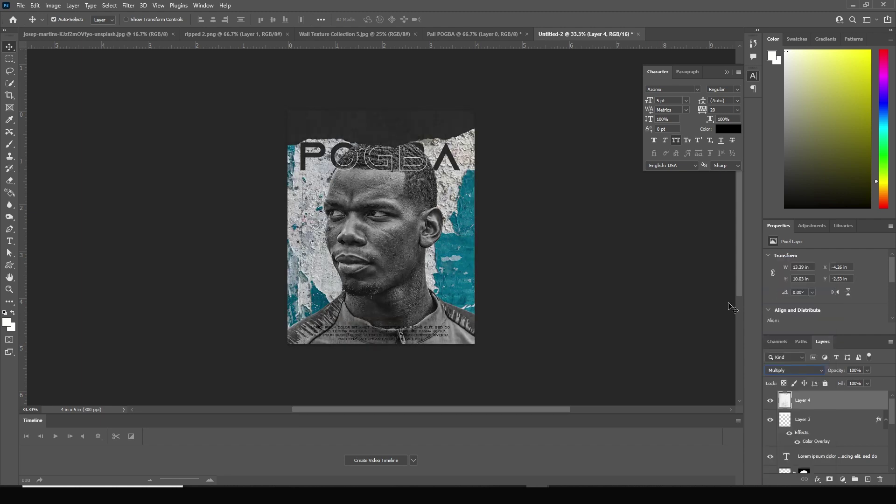
key("ctrl+minus")
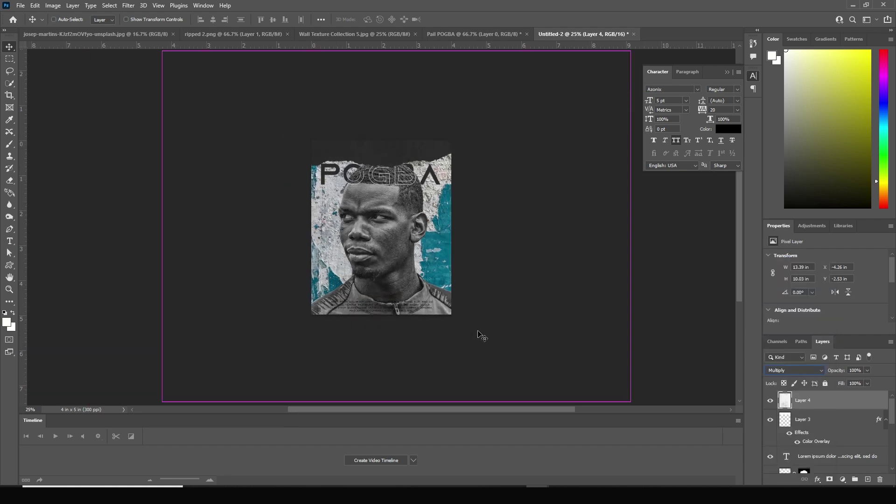
key("ctrl+minus")
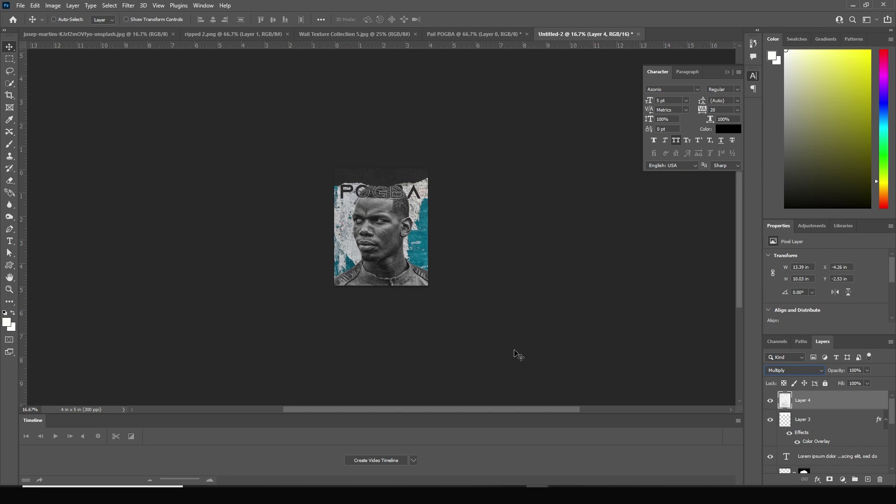
key("ctrl+t")
left_click_drag(549, 346, 484, 297)
key("ctrl+plus")
key("ctrl+plus")
key("ctrl+plus")
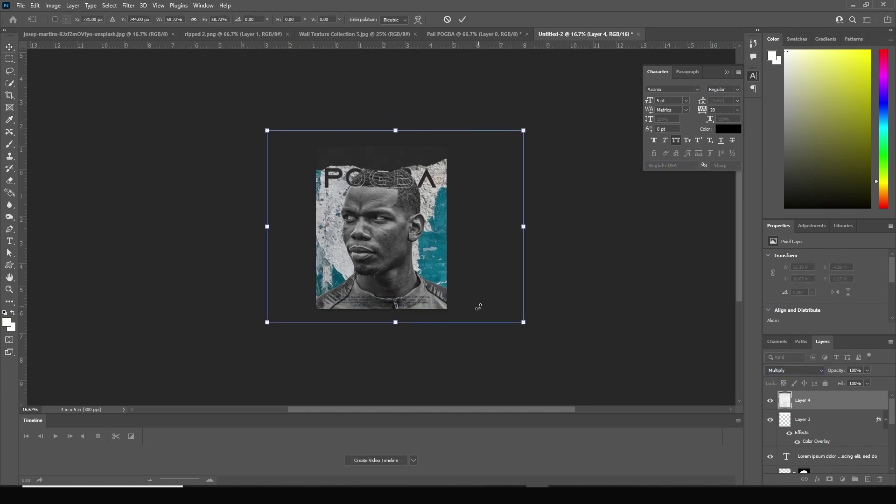
key("Return")
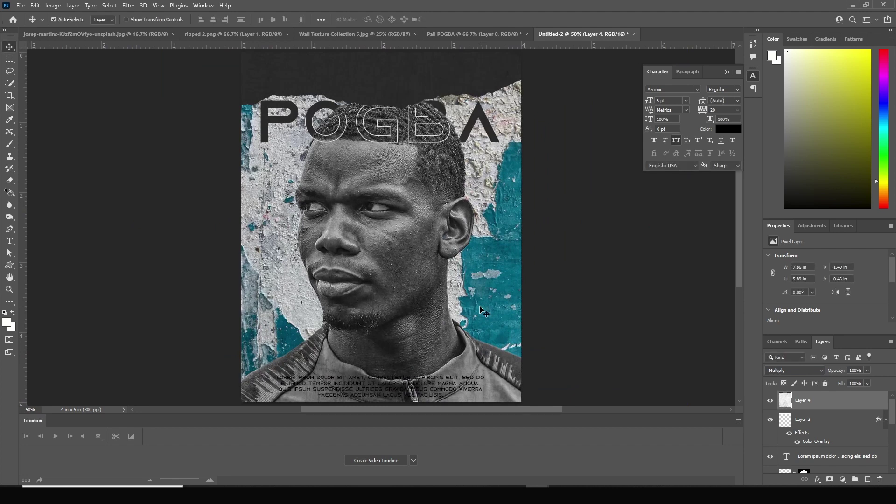
key("ctrl+minus")
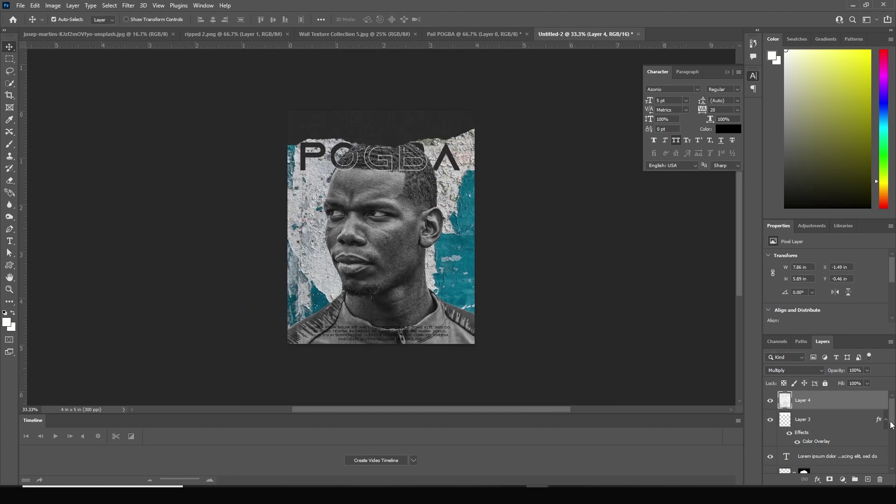
- Lower the opacity of the teal peeling wall layer to 52%
left_click_drag(890, 423, 891, 472)
left_click(797, 447)
left_click(867, 371)
left_click_drag(855, 379, 852, 382)
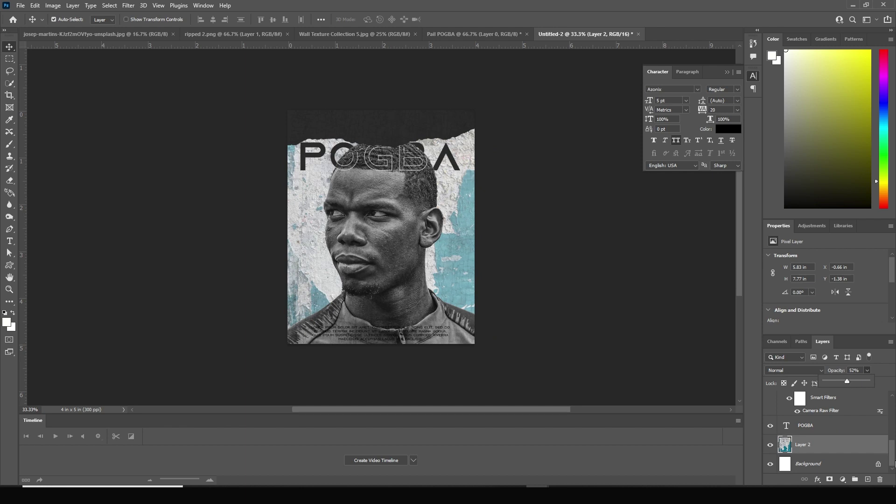
- Duplicate the torn paper layer, keeping the copy visible
left_click_drag(892, 462, 887, 397)
left_click(777, 420)
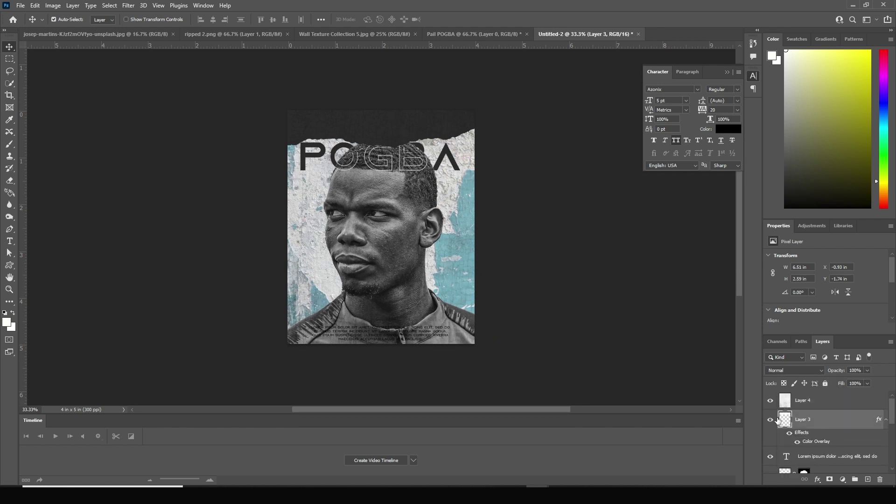
key("ctrl+j")
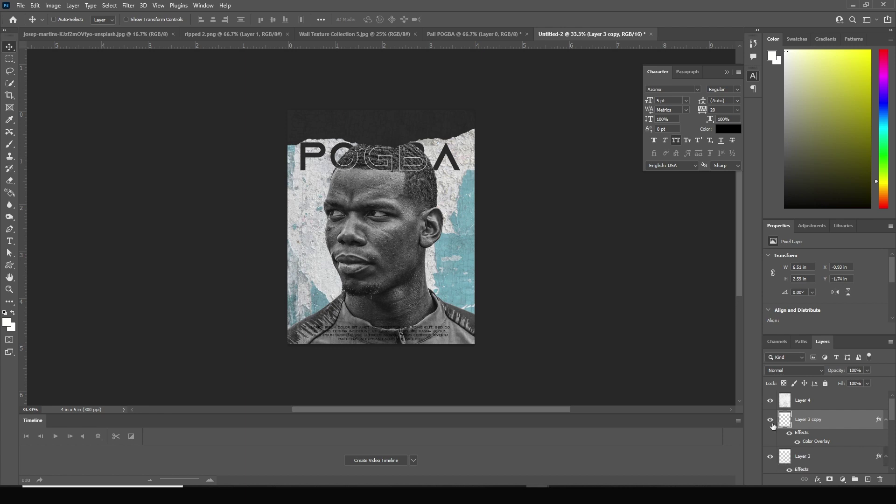
left_click(770, 420)
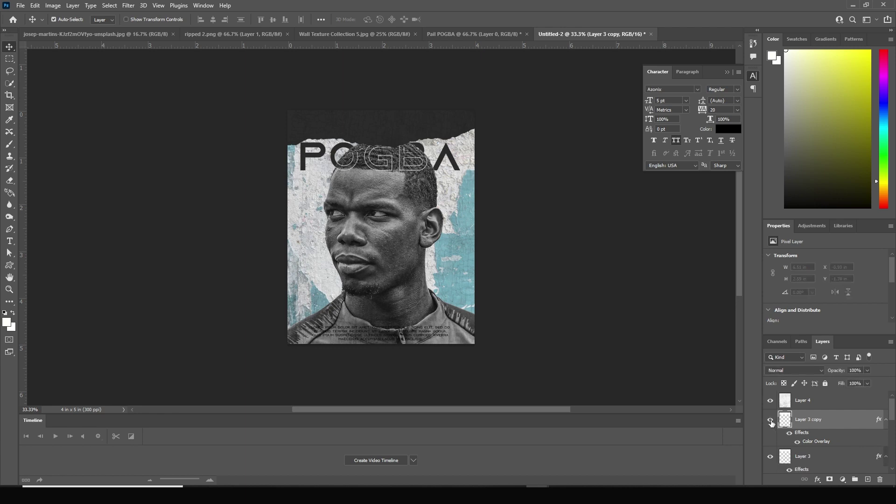
- Change the torn paper copy's Color Overlay to teal 4da3b9, starting from a colour sampled on the wall
double_click(808, 442)
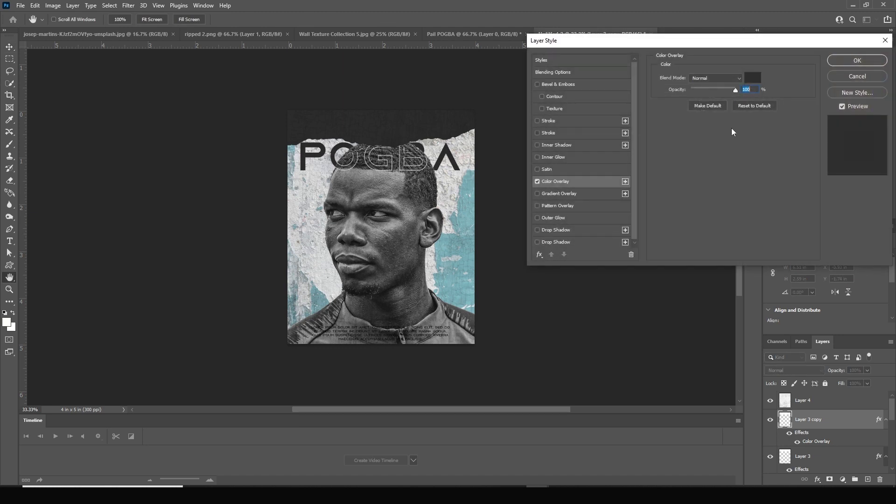
left_click(752, 78)
left_click(462, 213)
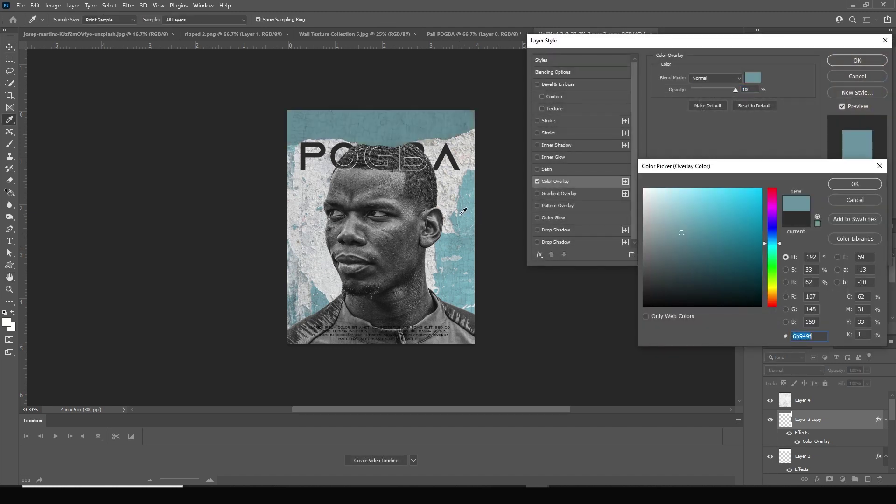
left_click(712, 220)
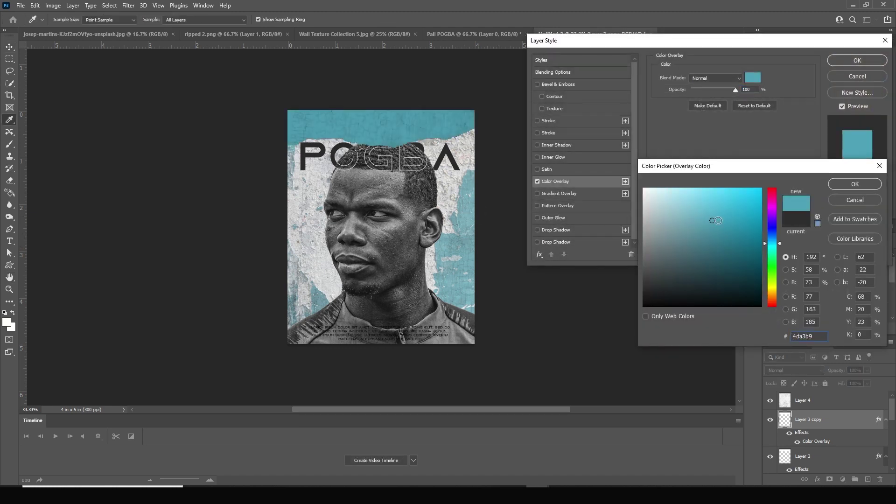
left_click(856, 187)
left_click(868, 59)
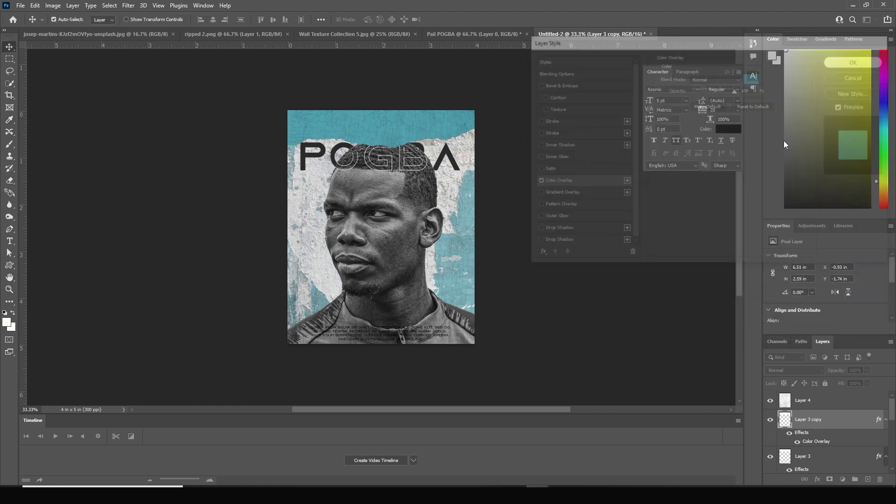
- Place the teal torn strip upside down along the poster's lower edge, about 2.06 in high, with its layer beneath the lorem ipsum text
key("ctrl+t")
left_click_drag(521, 103, 428, 340)
left_click_drag(547, 261, 440, 317)
left_click_drag(391, 293, 422, 312)
left_click_drag(582, 373, 582, 369)
key("Return")
left_click_drag(785, 420, 795, 449)
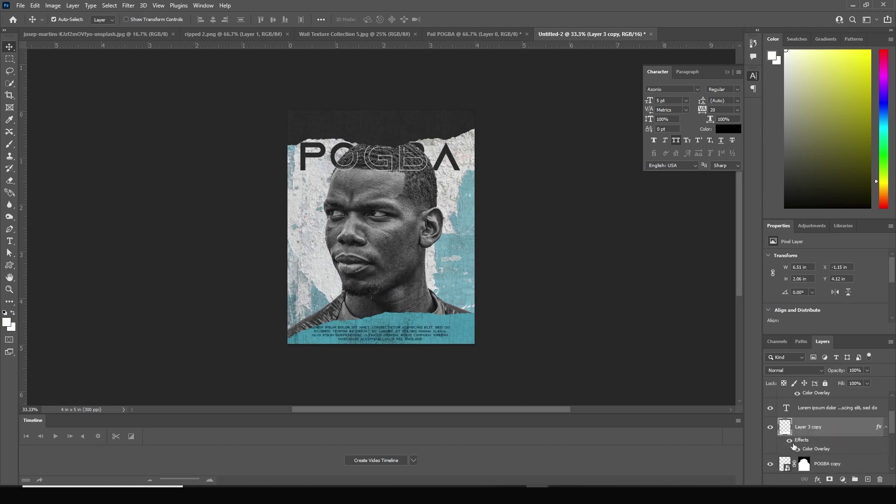
- Nudge the teal torn strip slightly upward on the poster to a Y position of 4.09 in
key("Up")
key("Up")
key("Up")
key("Up")
key("Up")
key("Up")
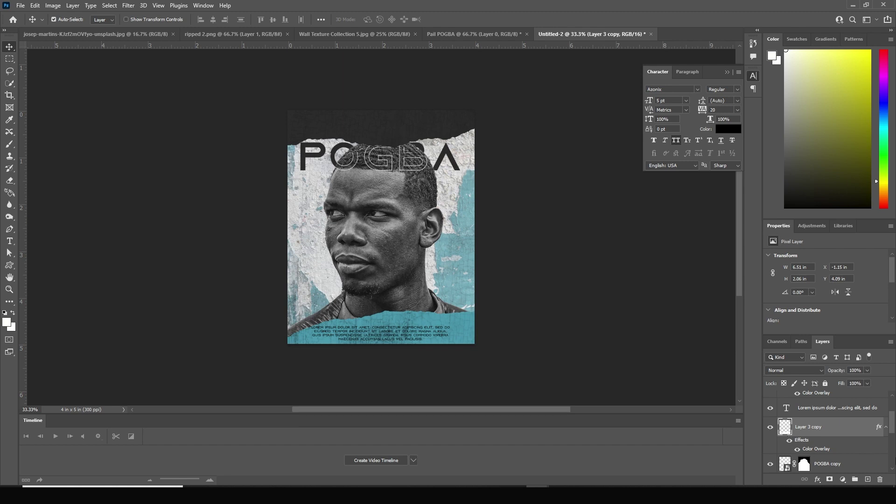
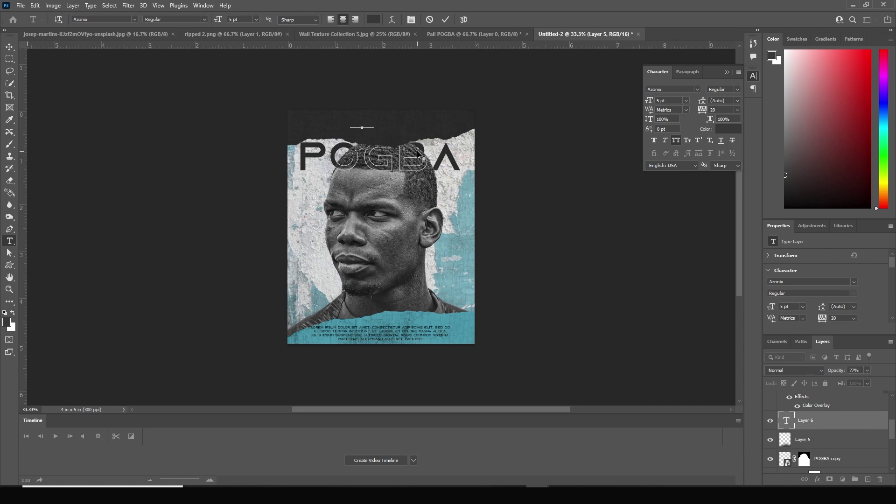
- Restyle the PAUL POGBA text above the large title in white Barlow Thin with wider letter spacing
left_click(819, 431)
double_click(785, 400)
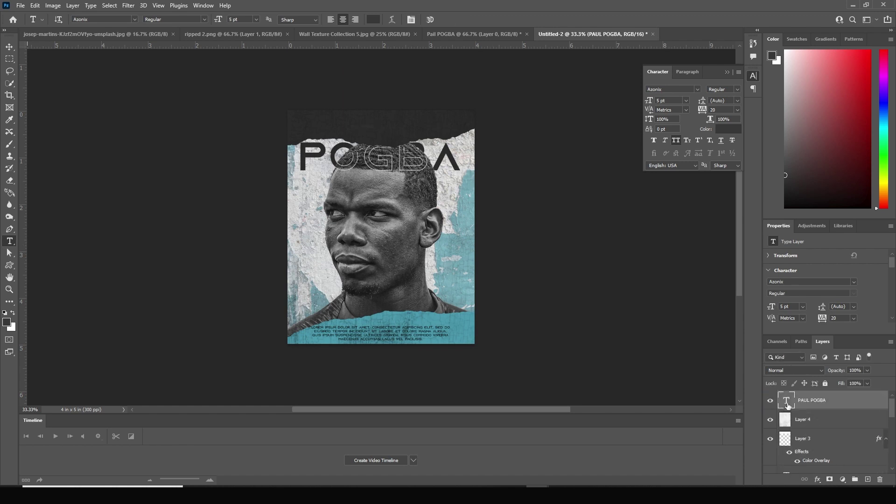
left_click(728, 129)
left_click(861, 186)
left_click(671, 89)
type("bar")
left_click(684, 118)
left_click_drag(702, 109, 727, 110)
- Duplicate the PAUL POGBA line just above itself and change the copy's text to WINDY STUDIO TUTORIAL
key("v")
mouse_move(395, 127)
left_mouse_down()
mouse_move(395, 138)
mouse_move(395, 128)
left_mouse_up()
double_click(785, 400)
type("WINDY STUDIO TUTORIAL")
- Set the WINDY STUDIO TUTORIAL text to 8 pt with 480 tracking and tighten the gap between it and the PAUL POGBA line
key("ctrl+a")
left_click_drag(649, 100, 610, 98)
left_click_drag(702, 110, 411, 91)
key("ctrl+Return")
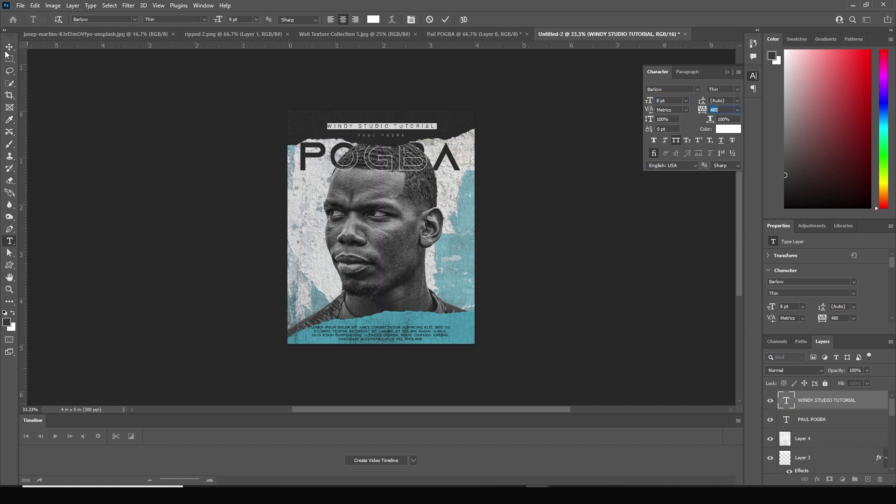
left_click(410, 135)
left_click(576, 256)
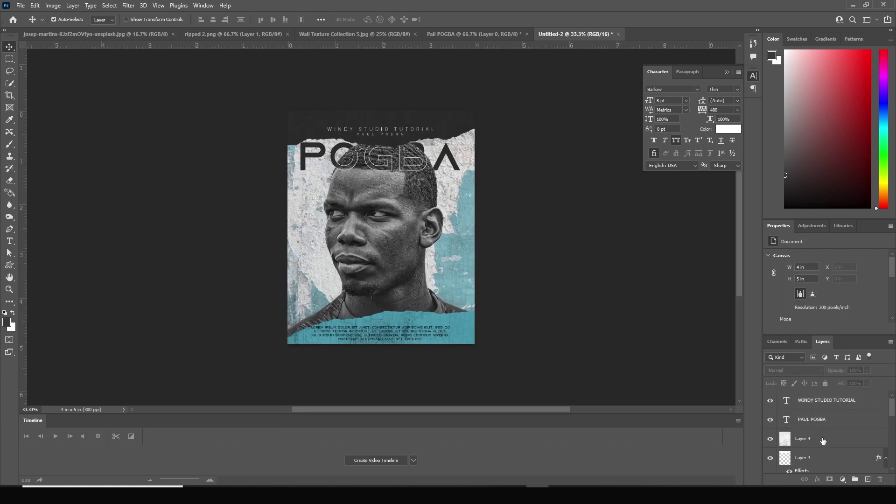
- Add a Curves adjustment layer above all layers, raising the upper midtones and slightly lifting the black point
left_click(811, 401)
left_click(842, 480)
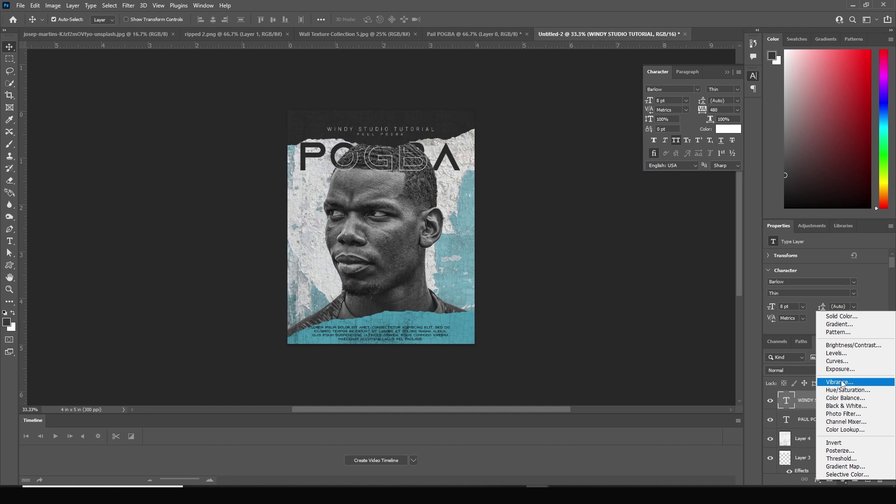
left_click(836, 361)
scroll(863, 280, "down", 1)
left_click_drag(850, 298, 847, 294)
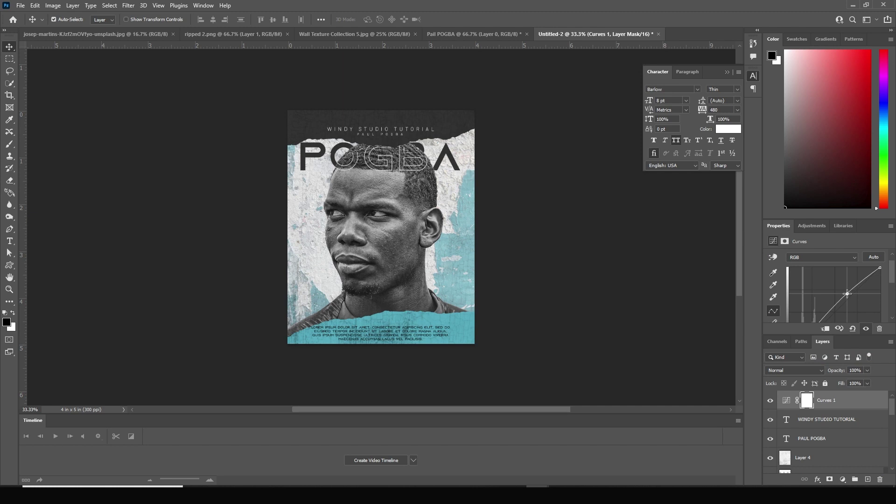
scroll(890, 283, "down", 3)
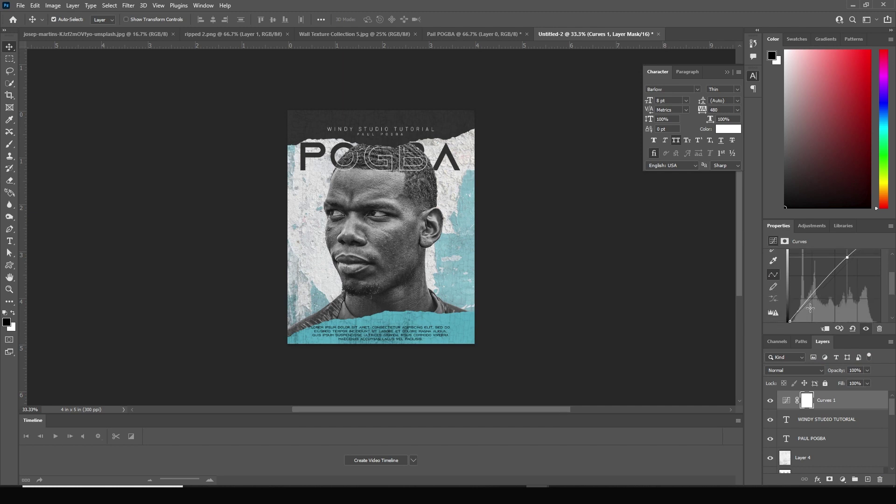
left_click_drag(790, 321, 789, 319)
- Stamp all visible layers into a new layer on top of the stack and duplicate that merged layer
left_click(787, 401)
key("ctrl+shift+alt+e")
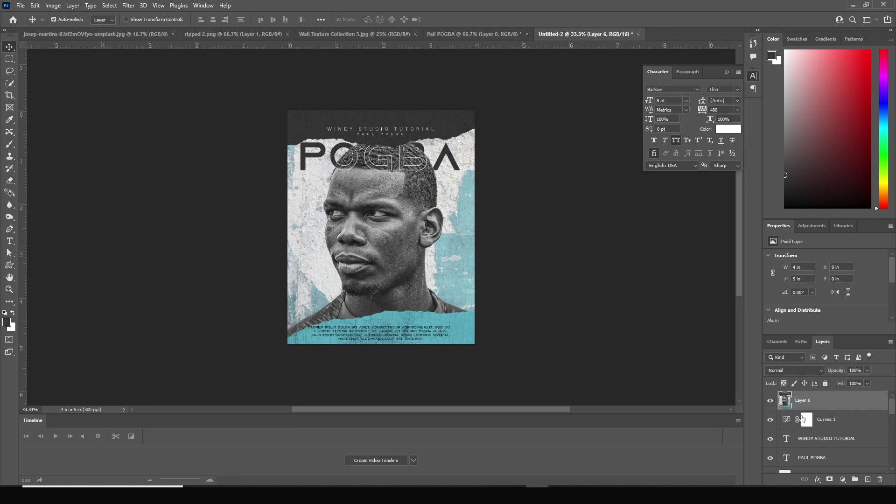
key("ctrl+j")
left_click(54, 19)
- Enable Skin Smoothing in Neural Filters for the merged copy, with Smoothness at +27
left_click(128, 6)
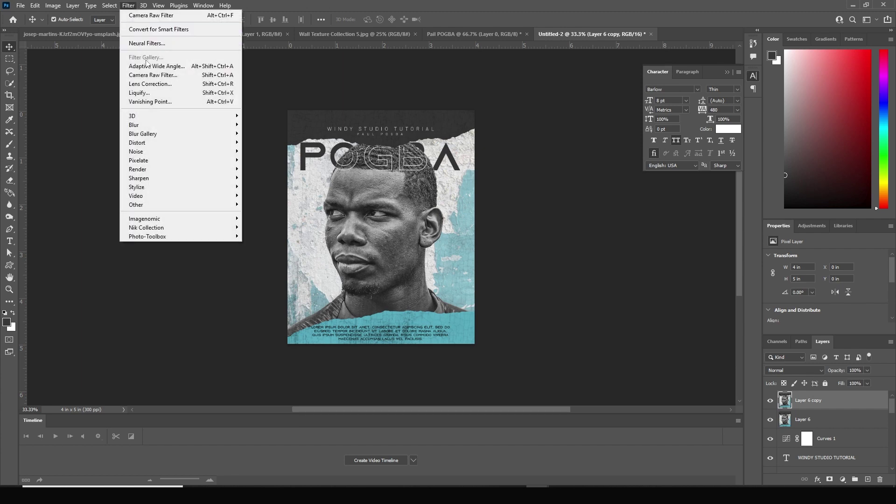
left_click(146, 43)
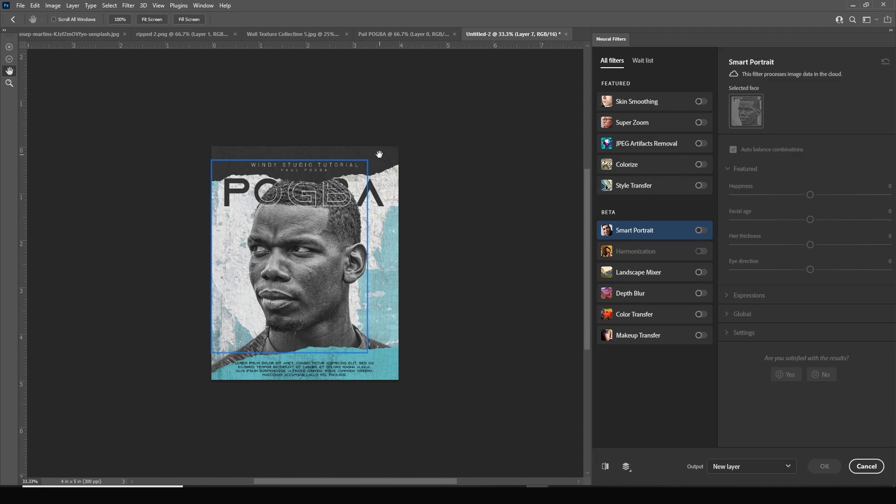
left_click(700, 101)
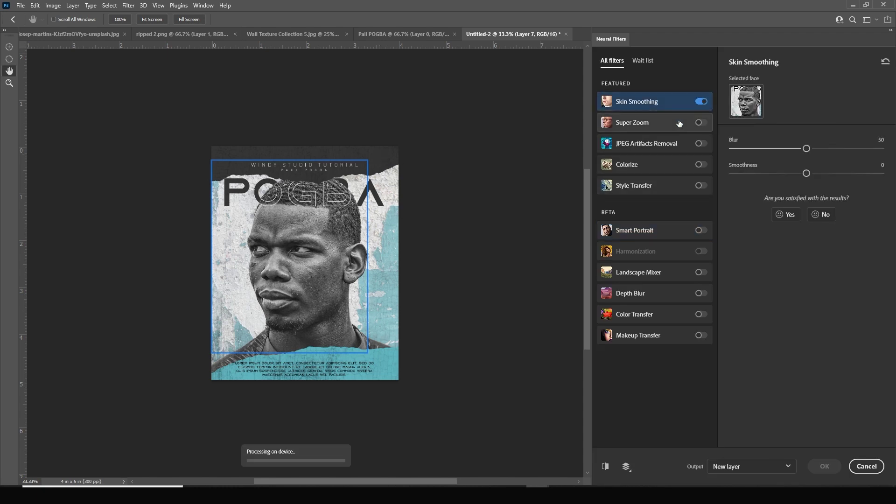
left_click(836, 175)
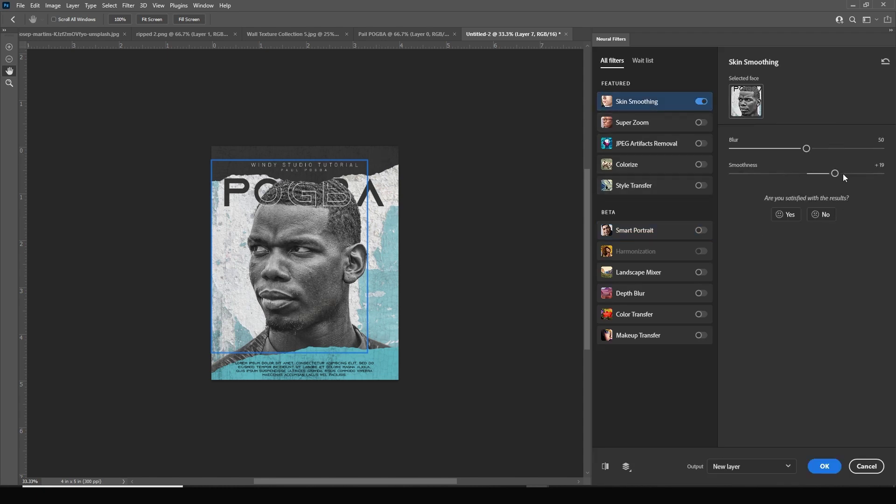
left_click(847, 175)
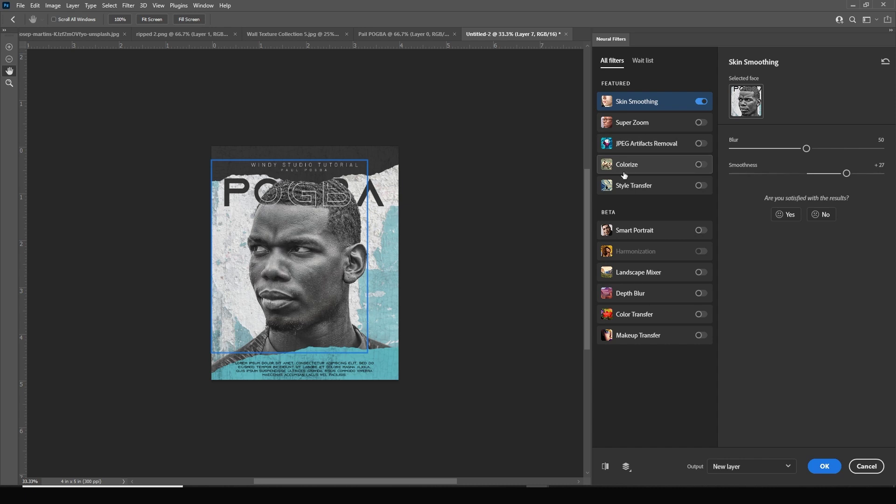
- Enable the Style Transfer neural filter with the blue mountain artist style and preserve the original colours
left_click(626, 186)
left_click(700, 185)
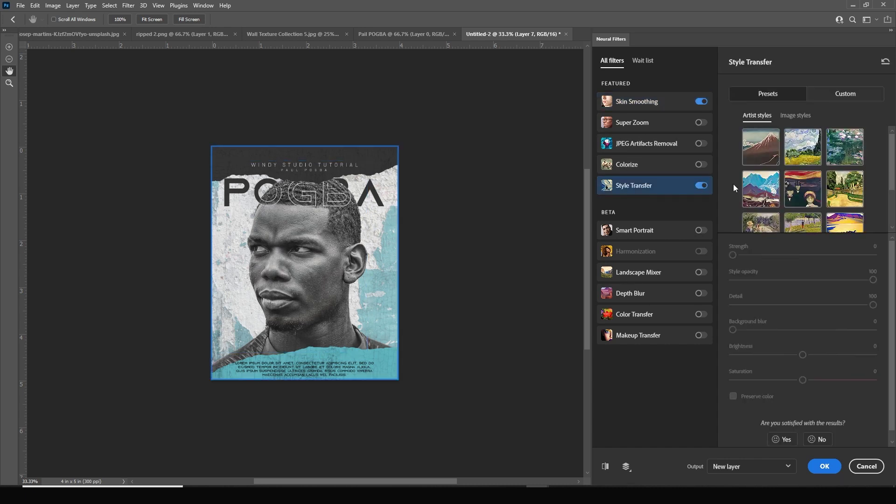
left_click(758, 191)
left_click(733, 396)
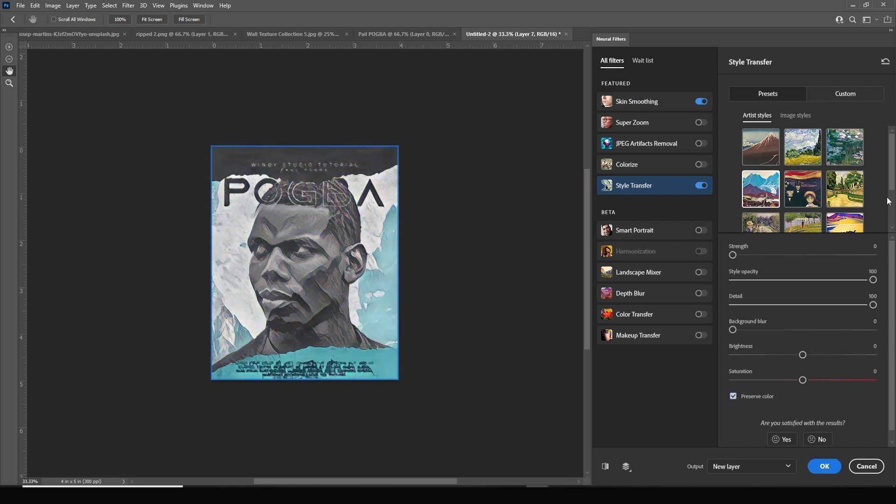
scroll(892, 270, "down", 1)
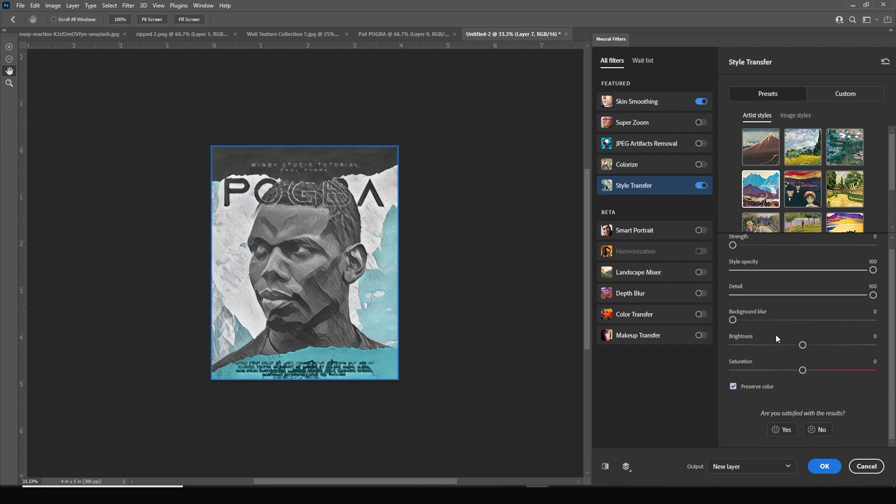
- Set the style transfer's Style opacity to 44 and Strength to 16, and apply the neural filters to a new layer
left_click(754, 270)
left_click_drag(769, 272, 785, 270)
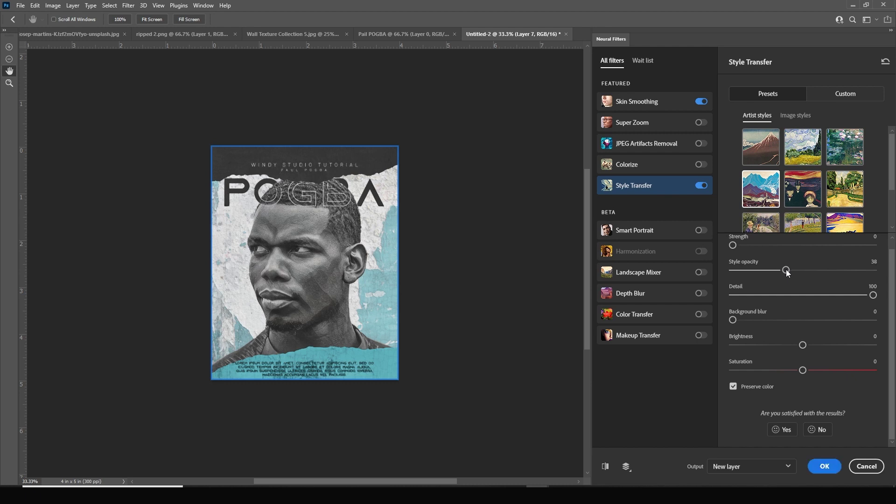
left_click_drag(786, 270, 793, 269)
left_click(750, 245)
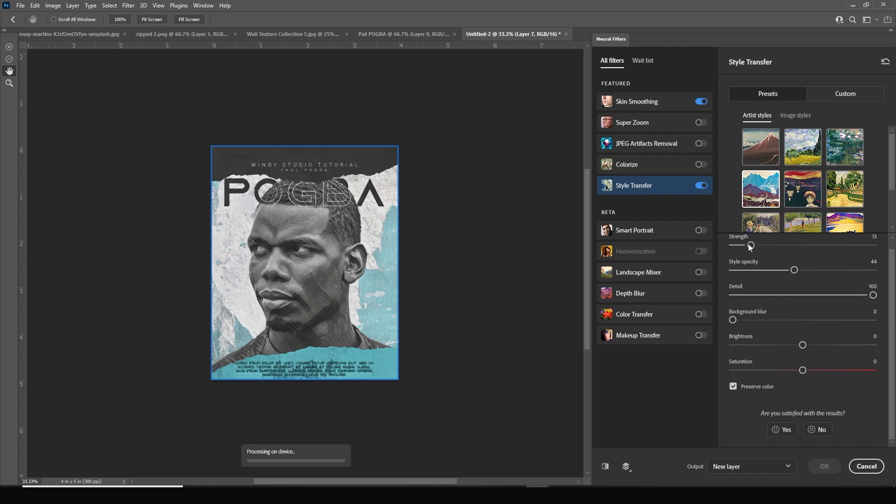
left_click_drag(750, 246, 754, 246)
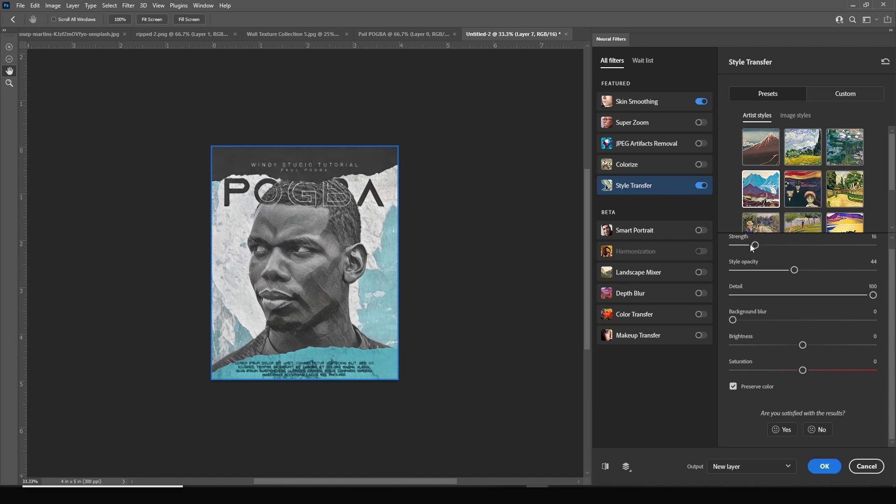
left_click(825, 466)
key("v")
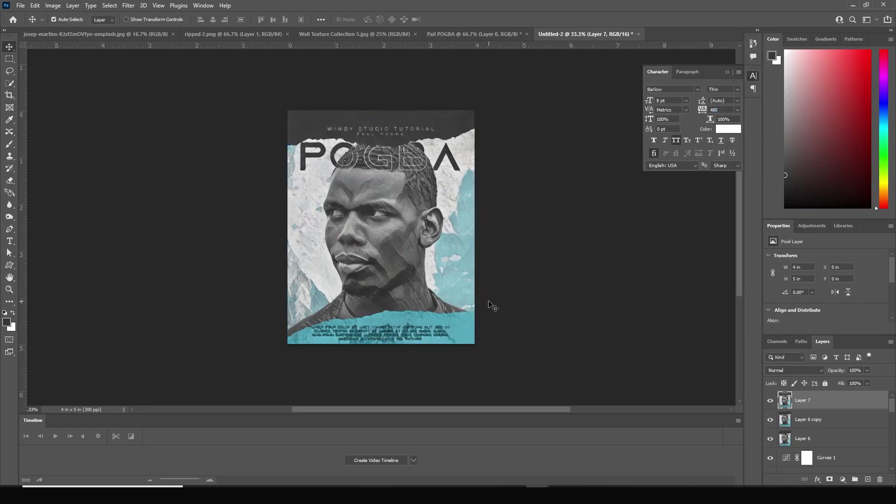